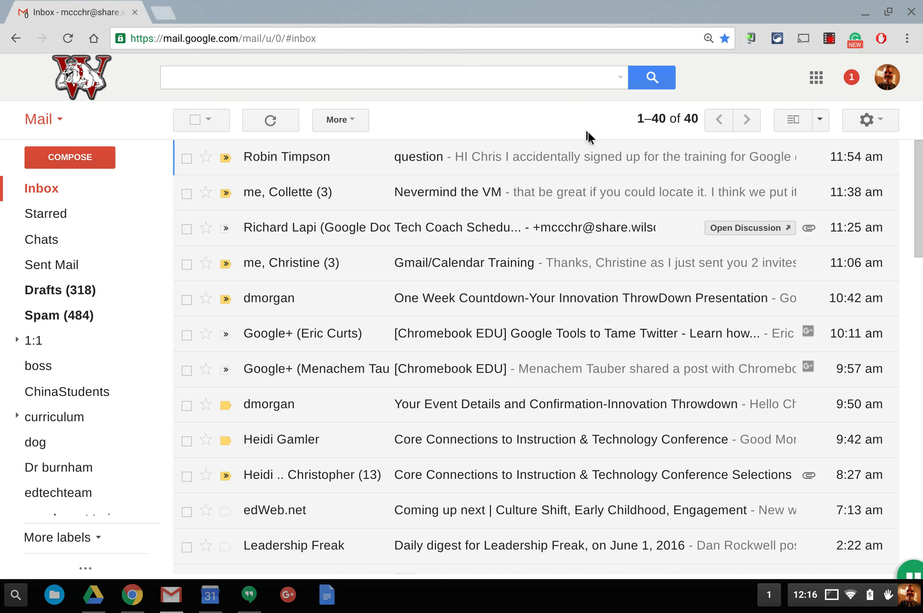
Step: Go to Gmail Settings and show the Labs page, where Auto-advance is listed under Enabled Labs
left_click(867, 125)
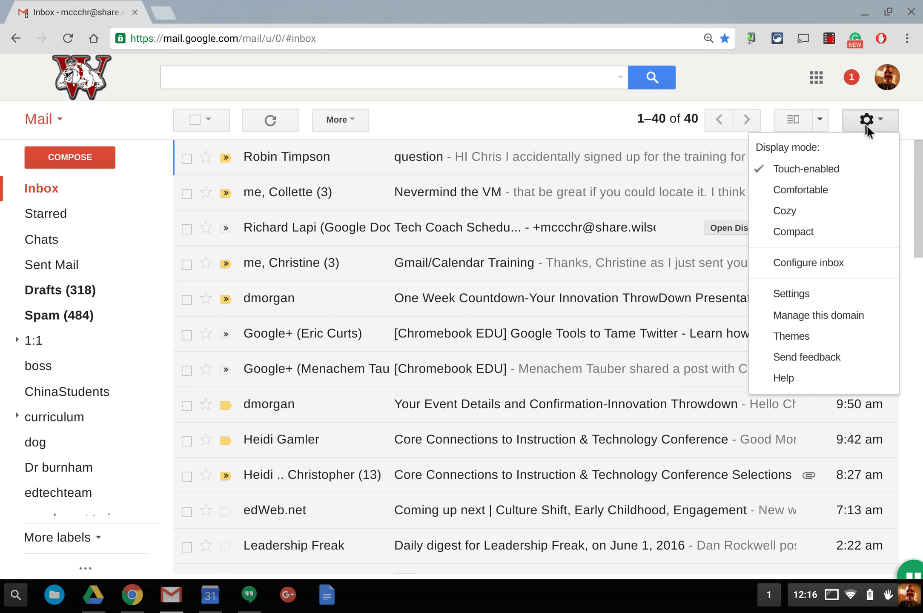
left_click(791, 298)
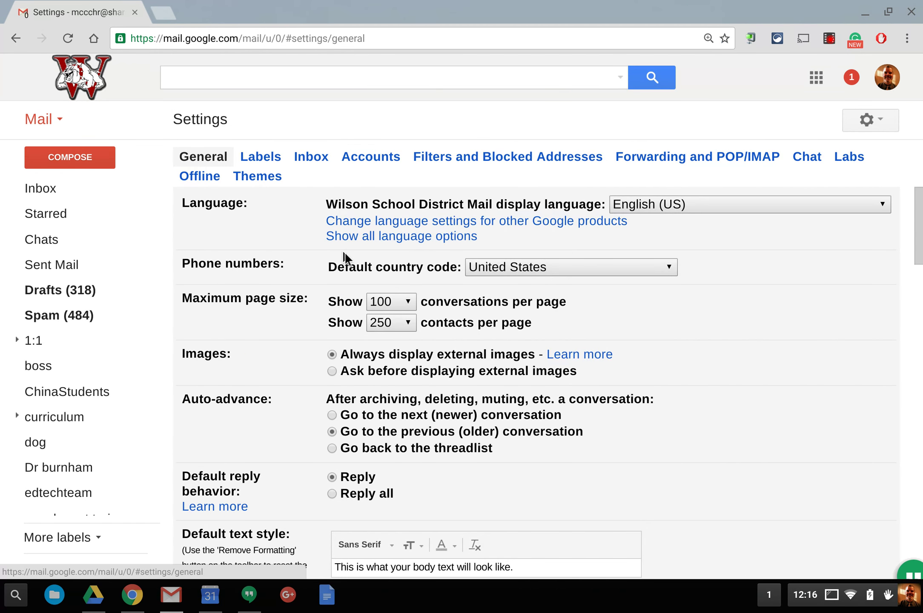
scroll(310, 267, "down", 5)
scroll(309, 268, "up", 5)
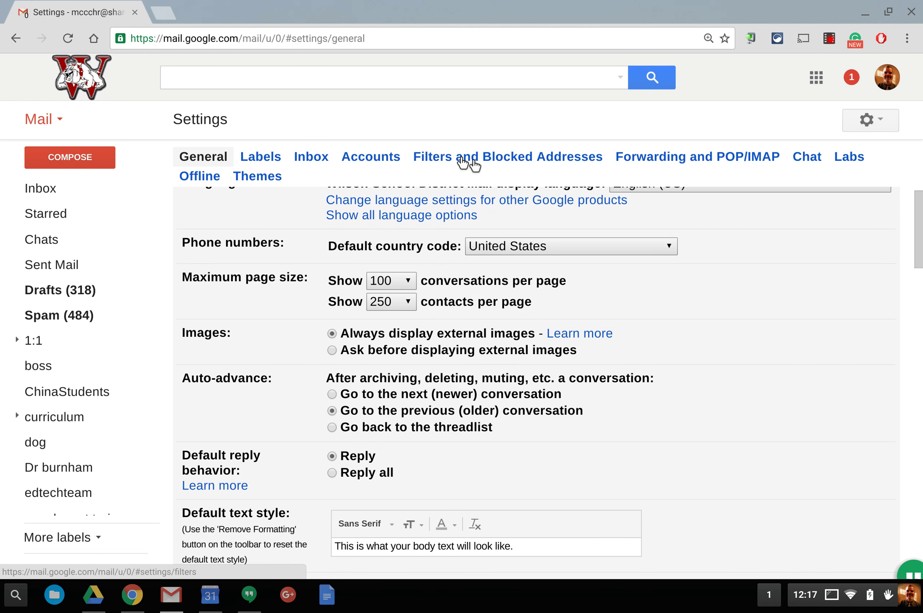
left_click(849, 161)
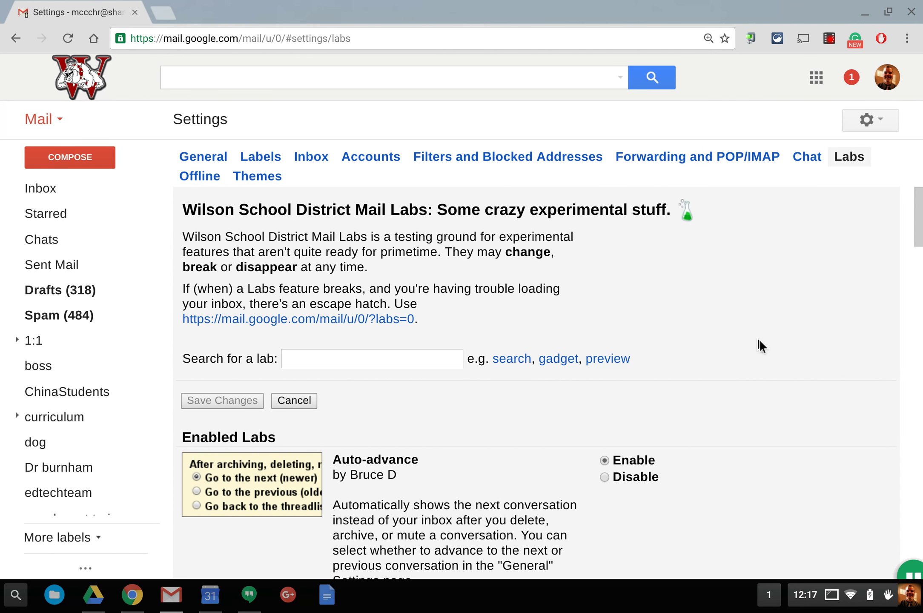
scroll(758, 341, "down", 3)
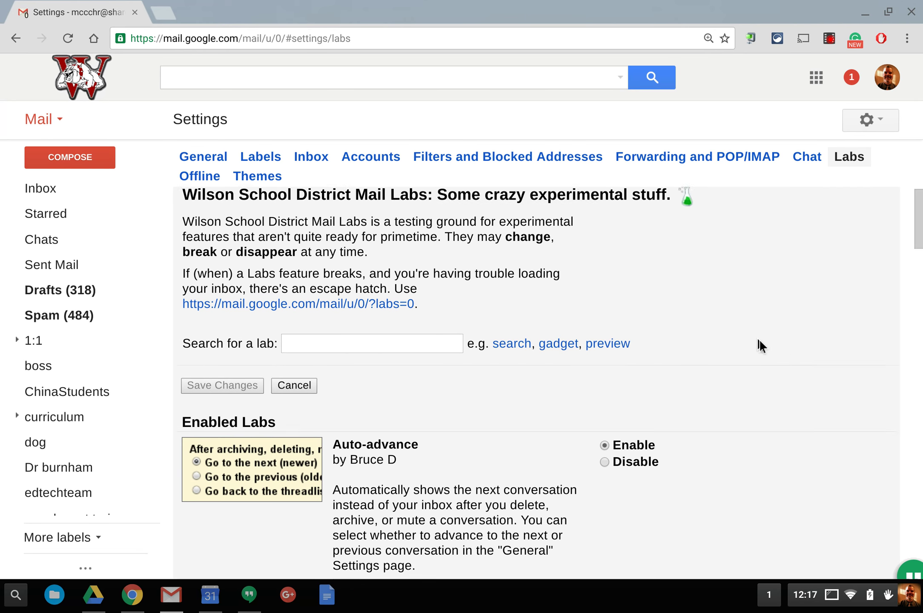
scroll(758, 340, "down", 5)
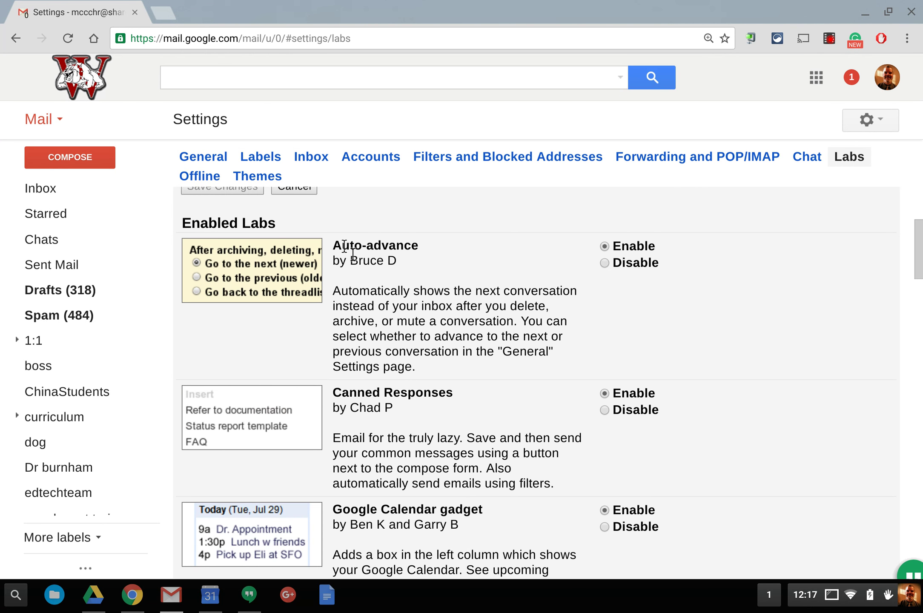
scroll(345, 248, "down", 5)
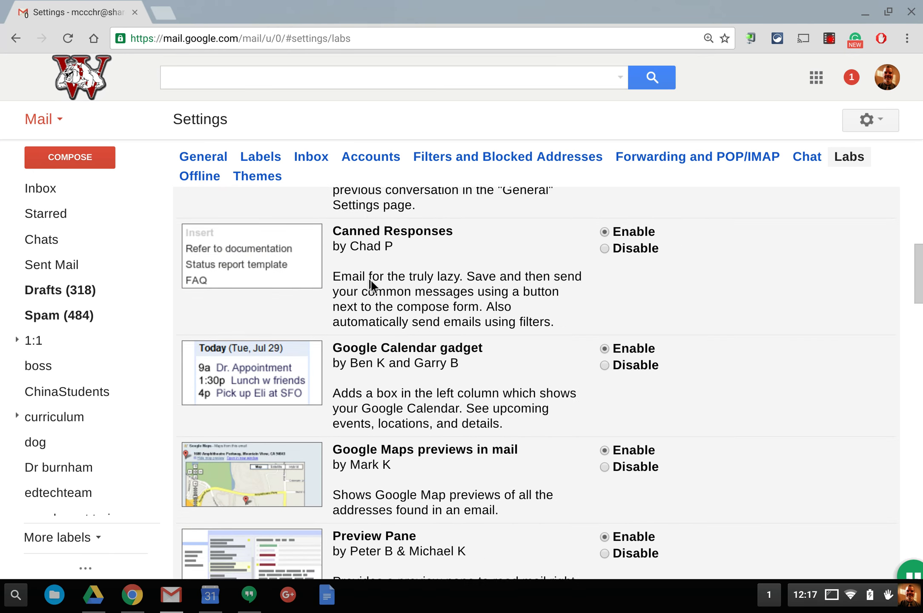
double_click(352, 228)
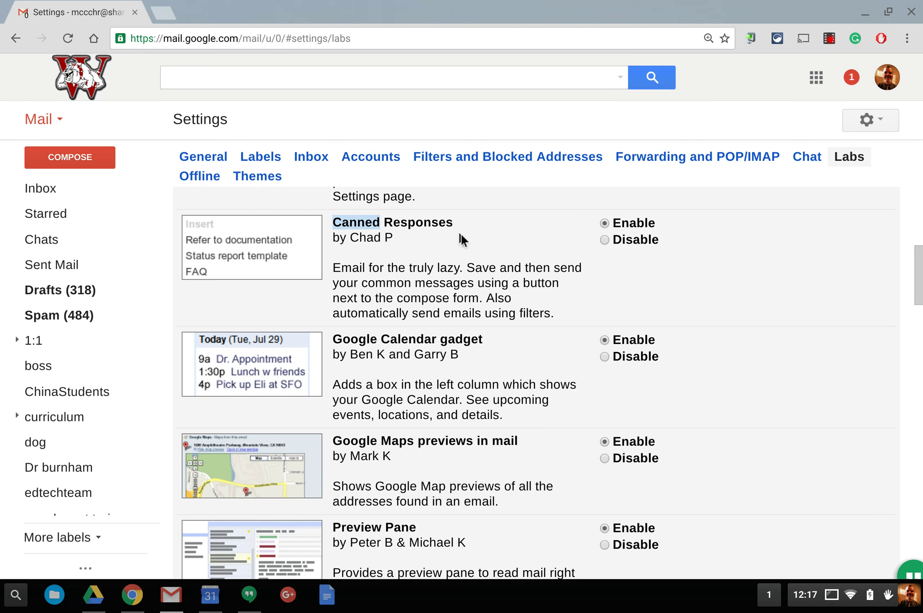
Step: Start a full-screen draft and insert the Wallpaper Blocked canned response
left_click(74, 163)
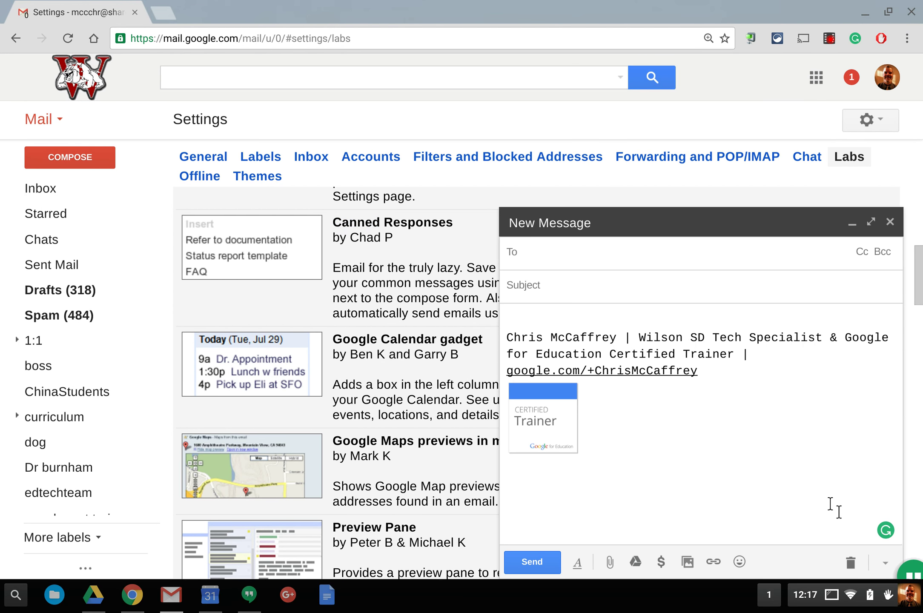
left_click(887, 561)
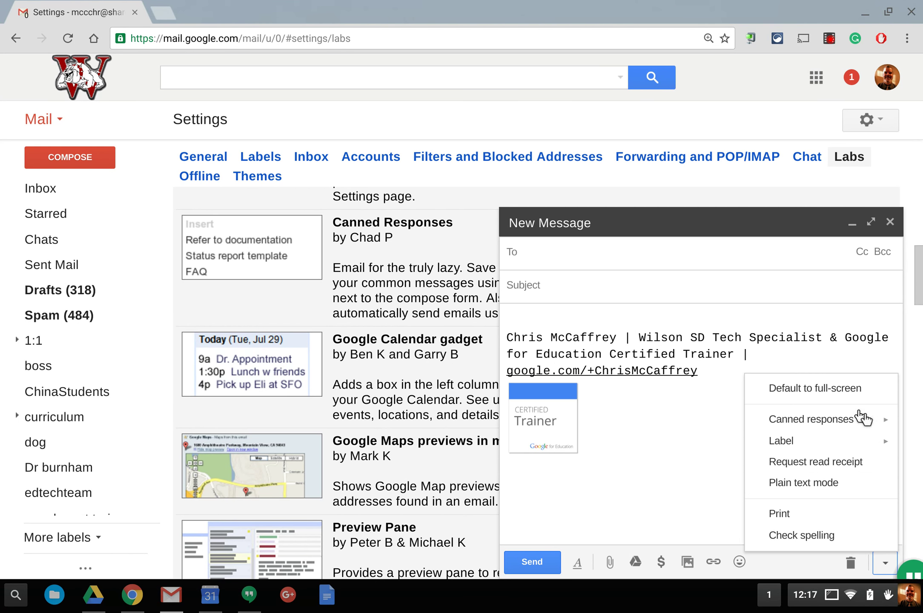
mouse_move(863, 419)
left_click(871, 222)
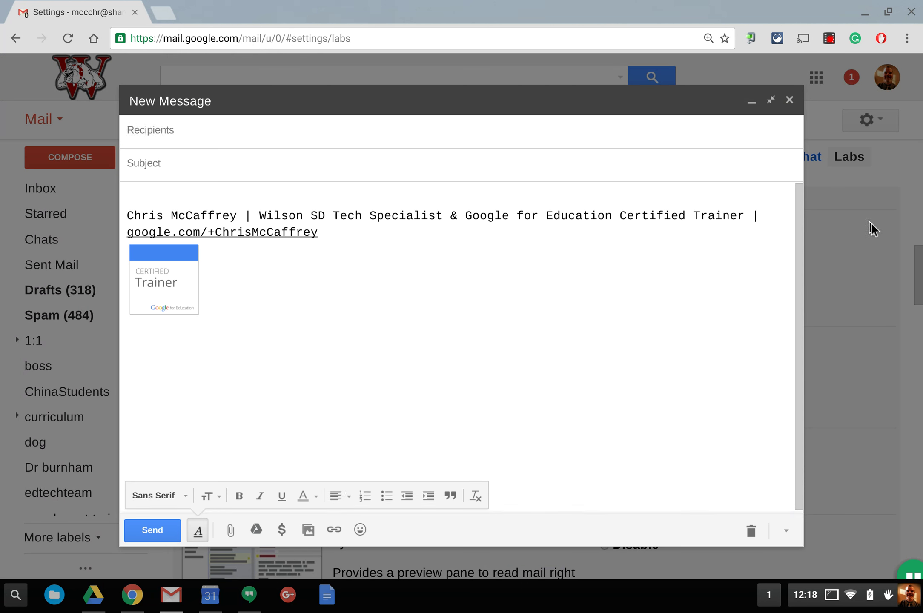
left_click(785, 532)
mouse_move(739, 392)
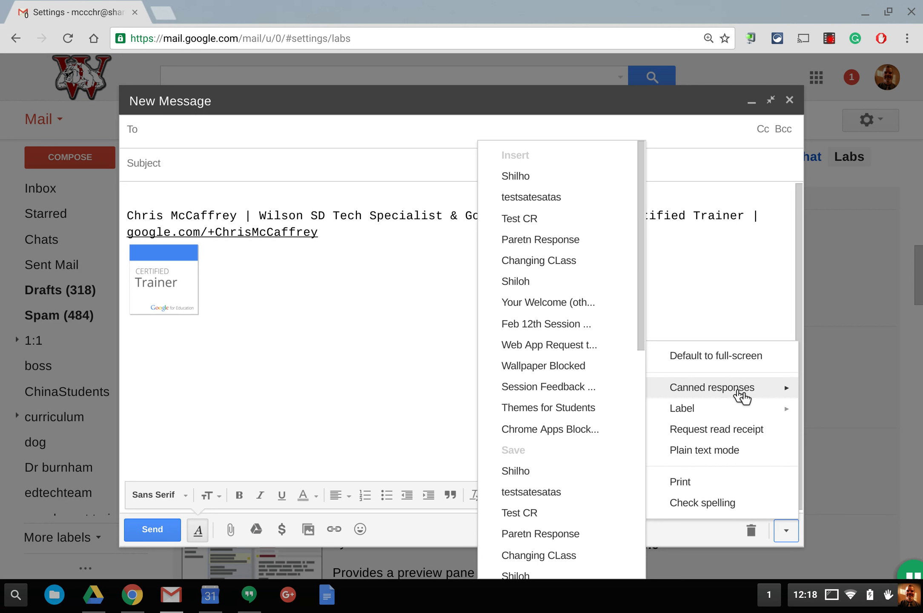
left_click(569, 370)
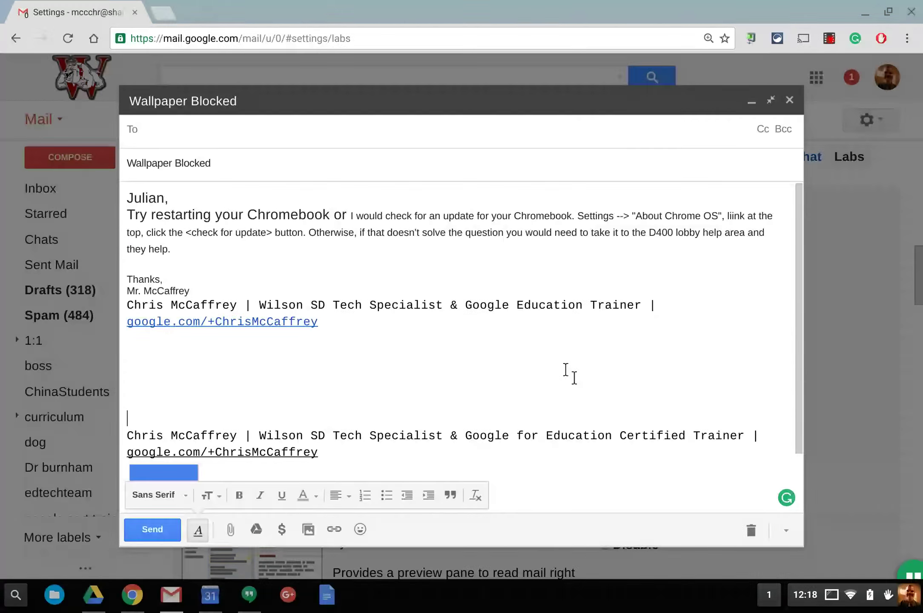
Step: Replace the greeting's name with the recipient's first name, then close the saved draft
double_click(146, 198)
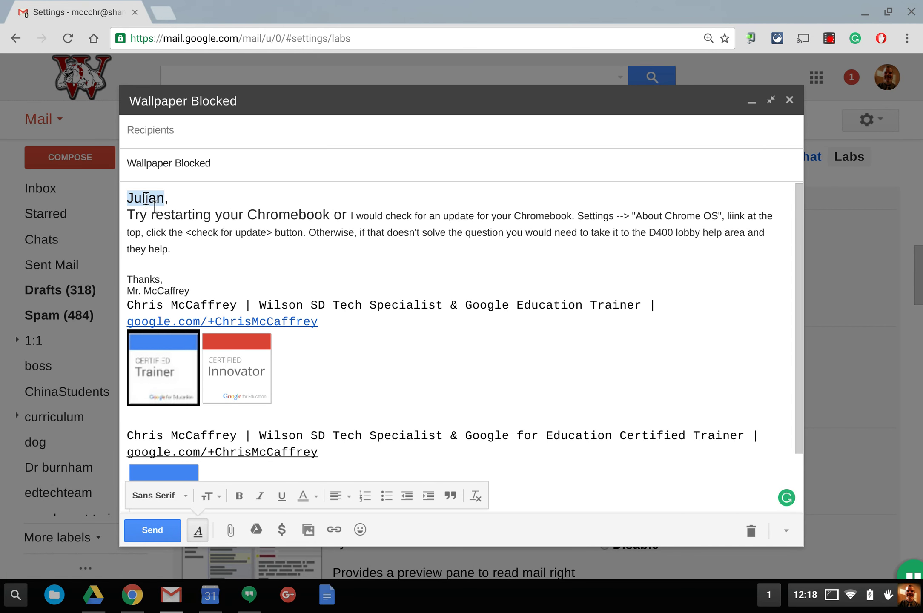
type("Julie")
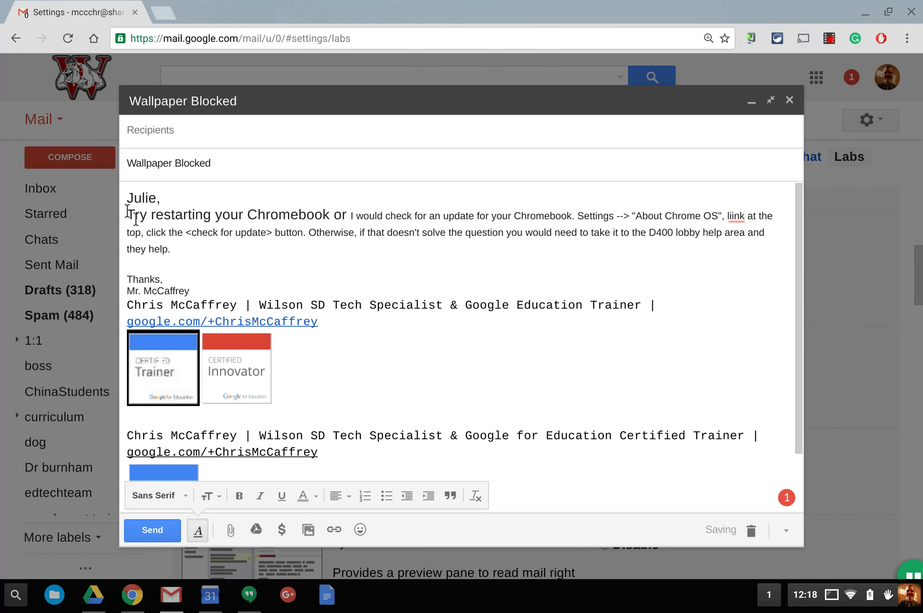
triple_click(186, 256)
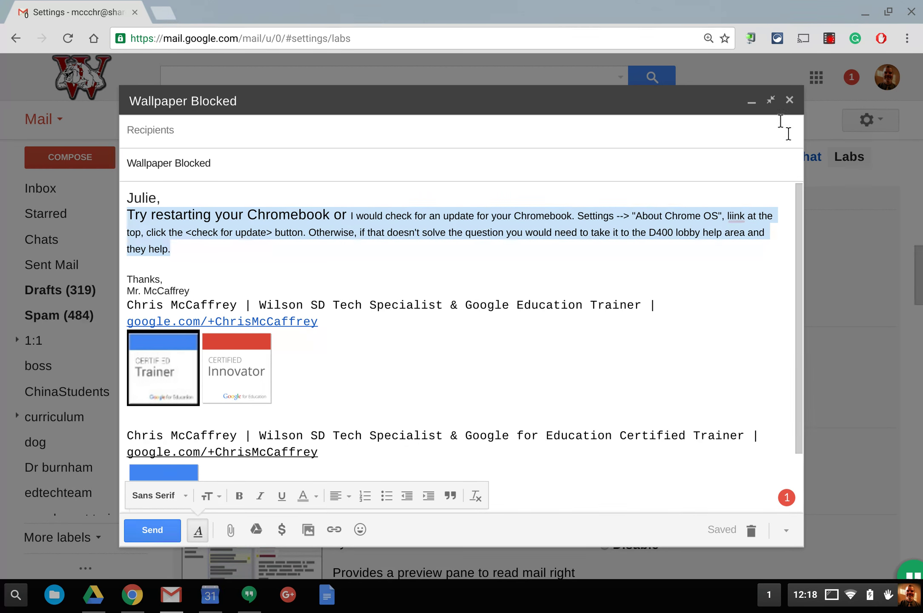
left_click(790, 99)
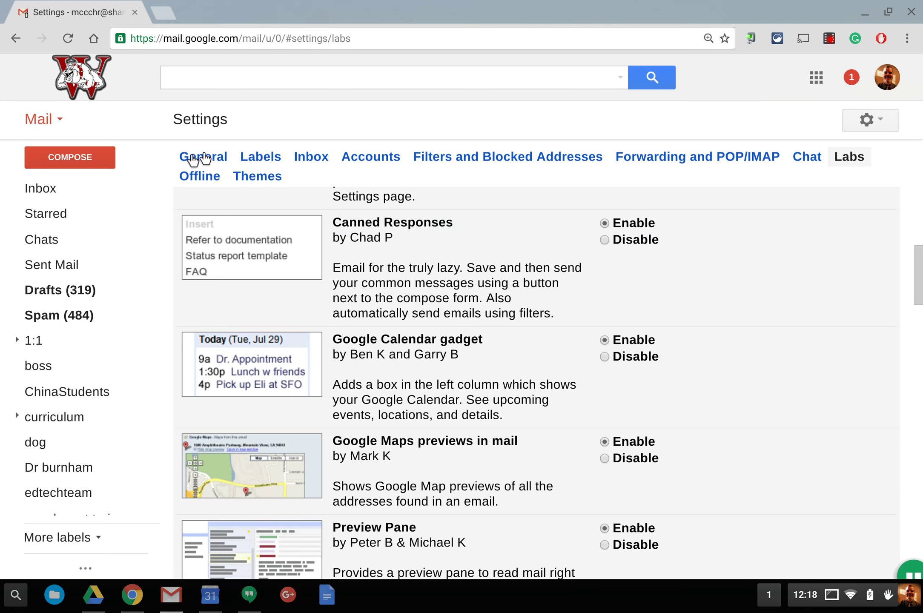
Step: Write a Test CR-3 draft reading 'Hello,' / 'HTanks for your email...' and delete the signature
left_click(94, 163)
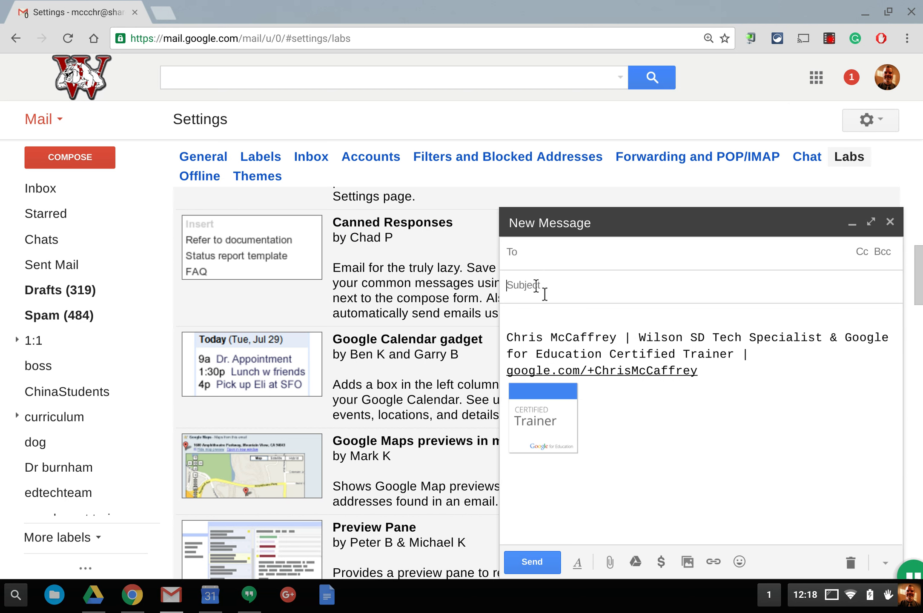
type("Test CR-3")
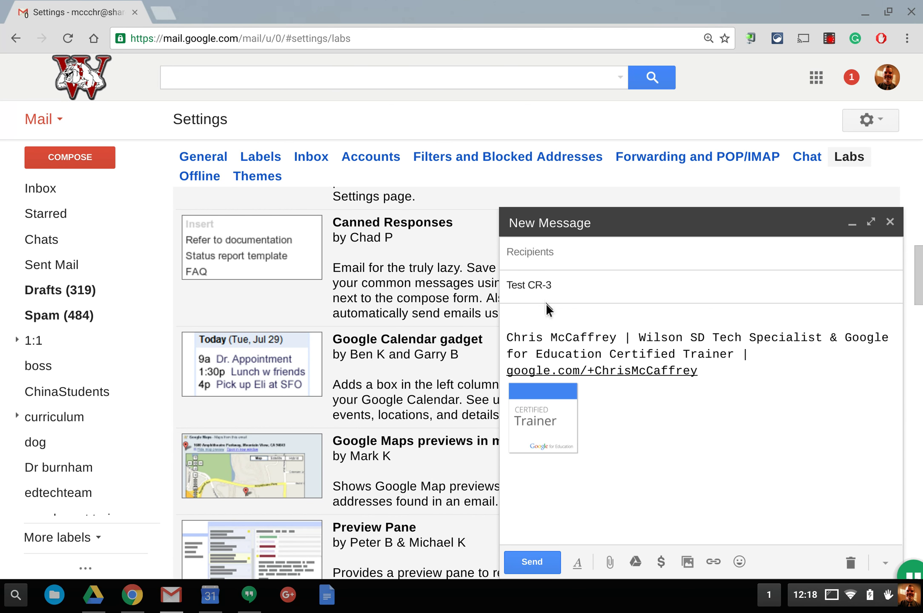
left_click(540, 312)
type("Hello,")
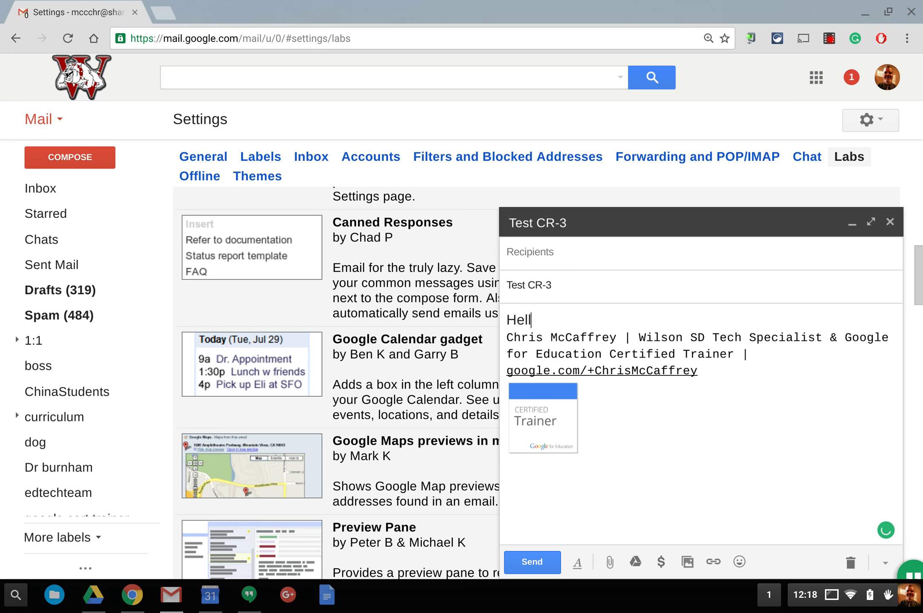
key("Return")
type("HTanks")
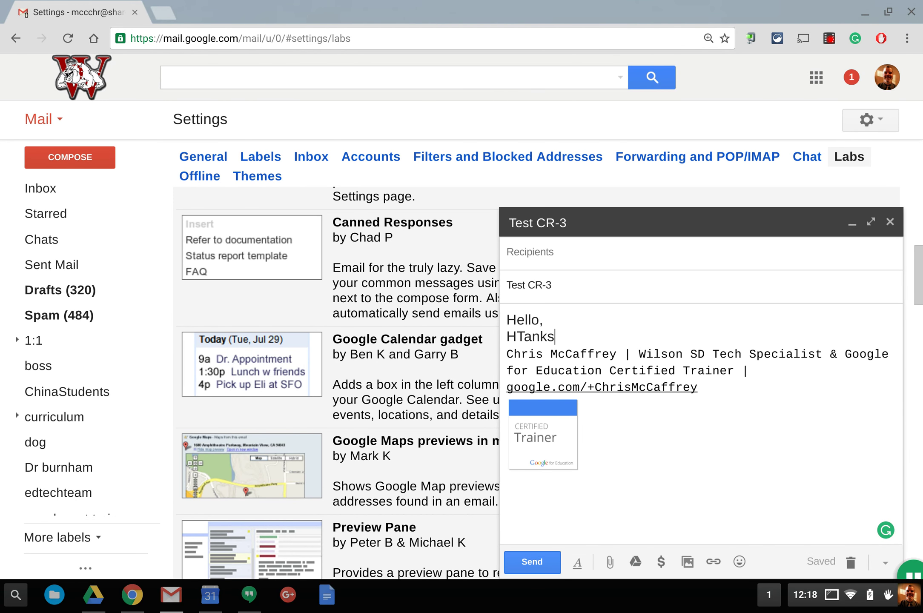
type(" for your email")
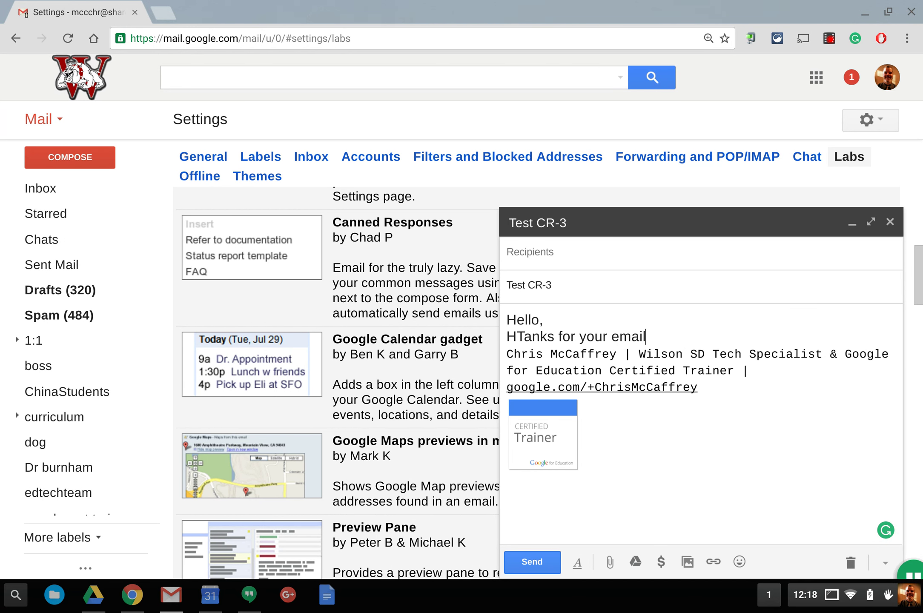
type("...")
key("Return")
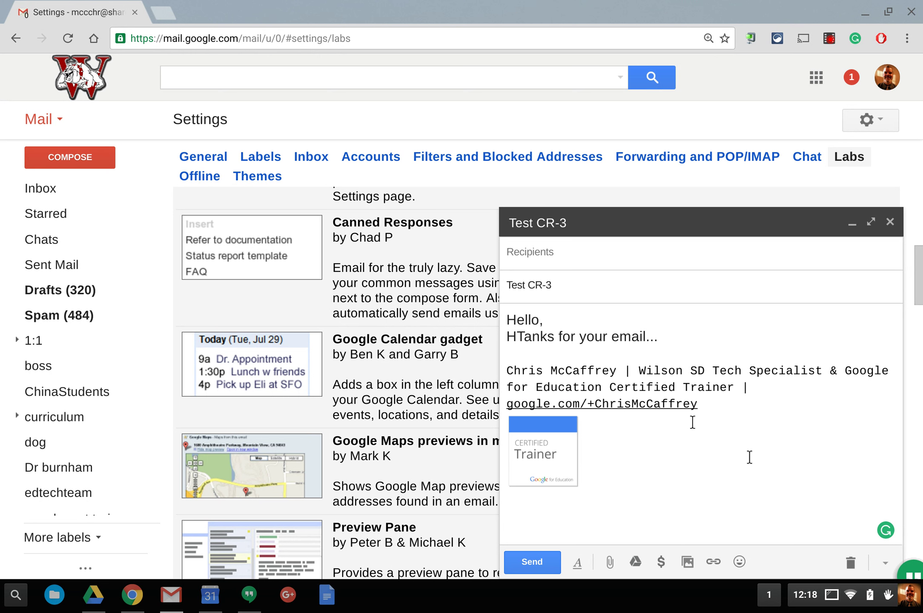
left_click_drag(597, 476, 502, 370)
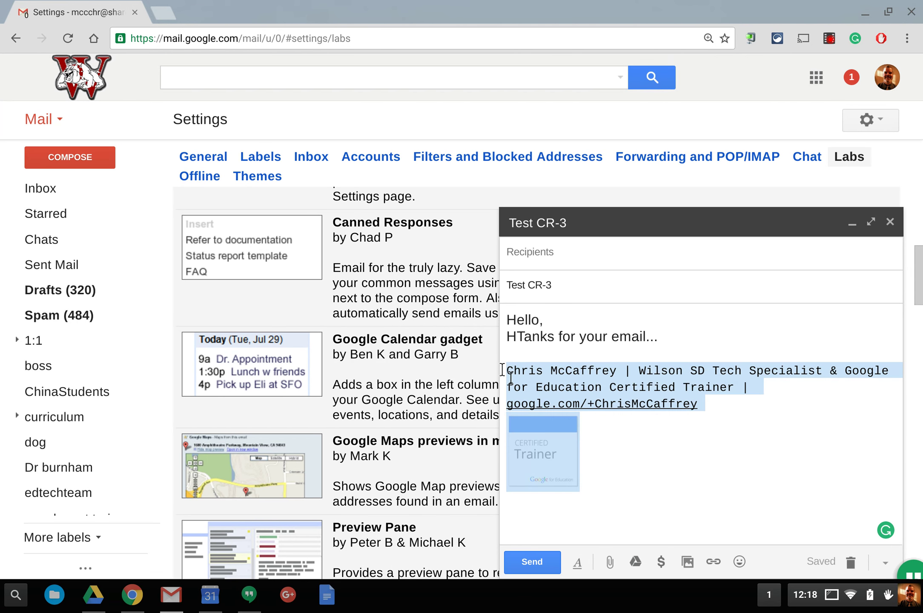
key("BackSpace")
key("BackSpace")
key("BackSpace")
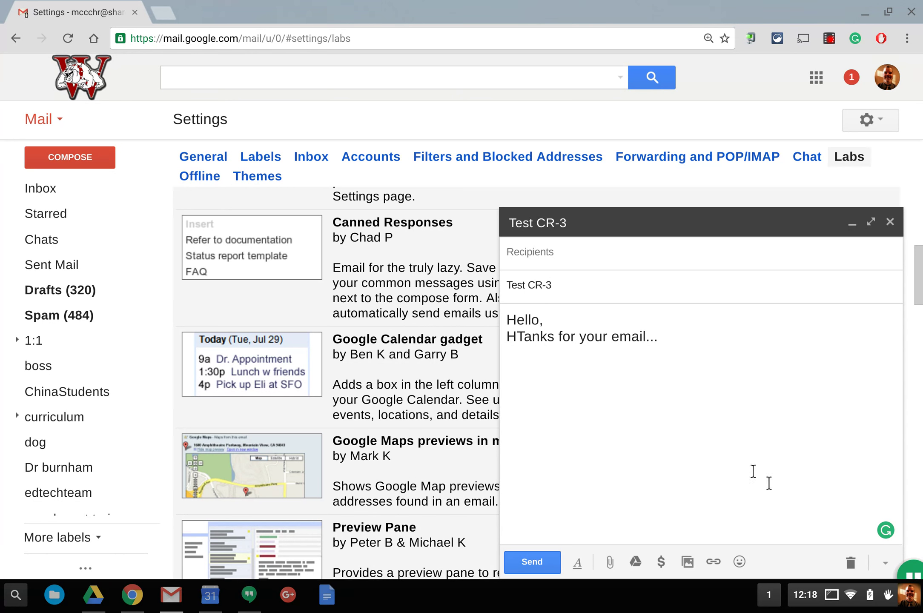
Step: Save the draft's body as a new canned response named Test CR-3
left_click(885, 564)
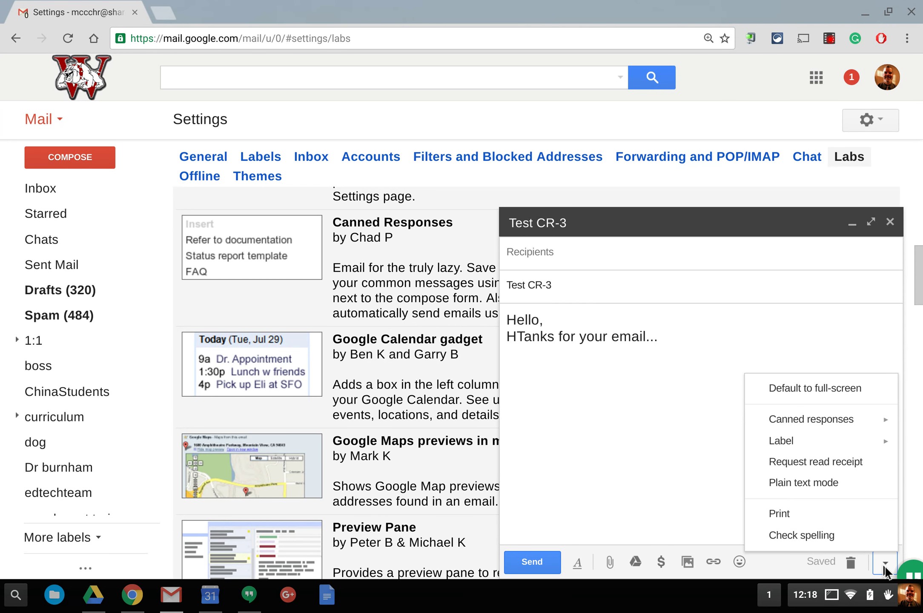
mouse_move(862, 418)
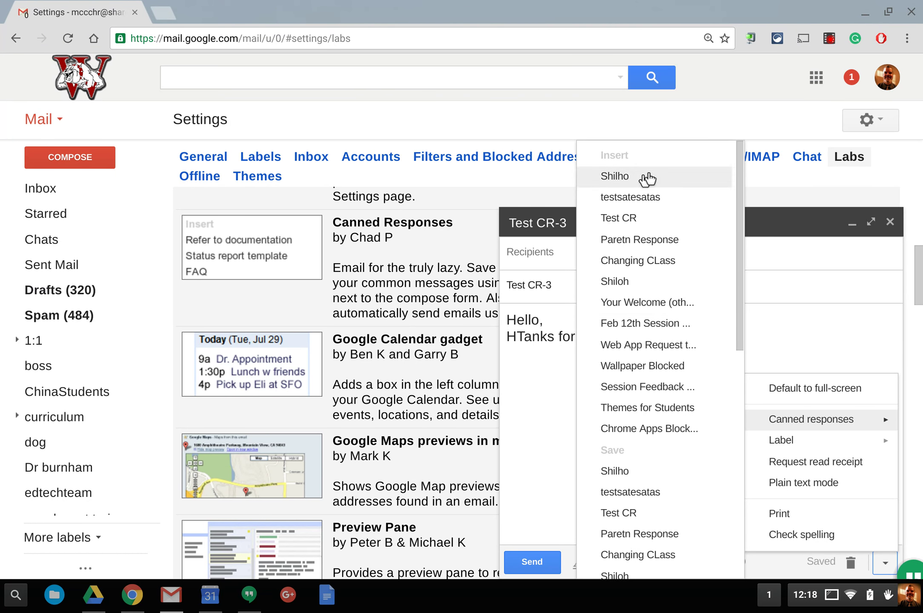
scroll(624, 341, "down", 4)
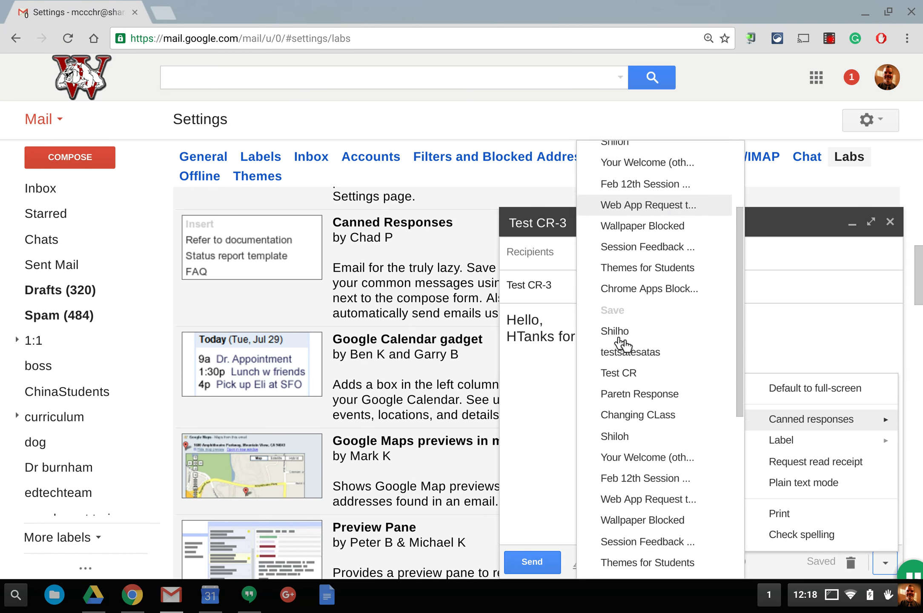
scroll(635, 424, "down", 3)
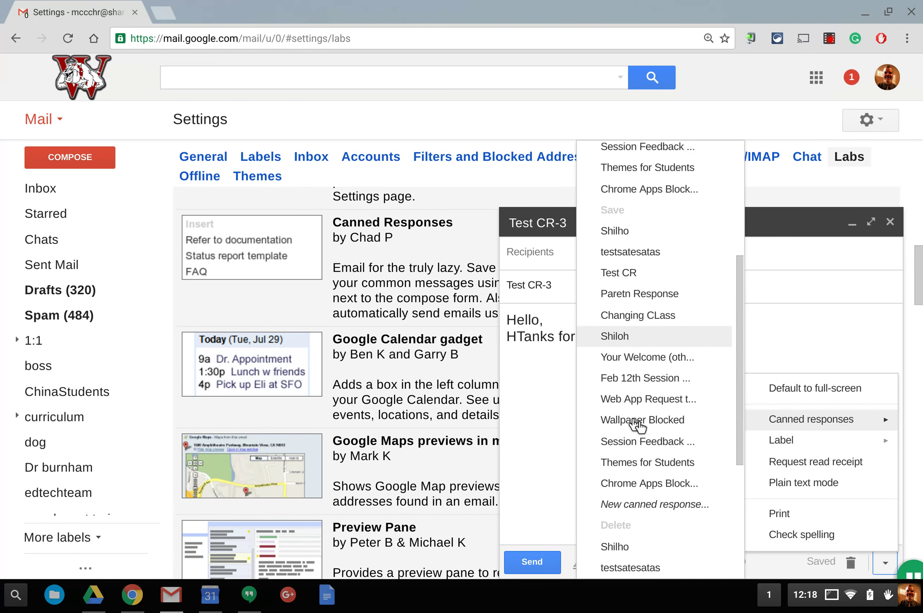
scroll(638, 424, "down", 4)
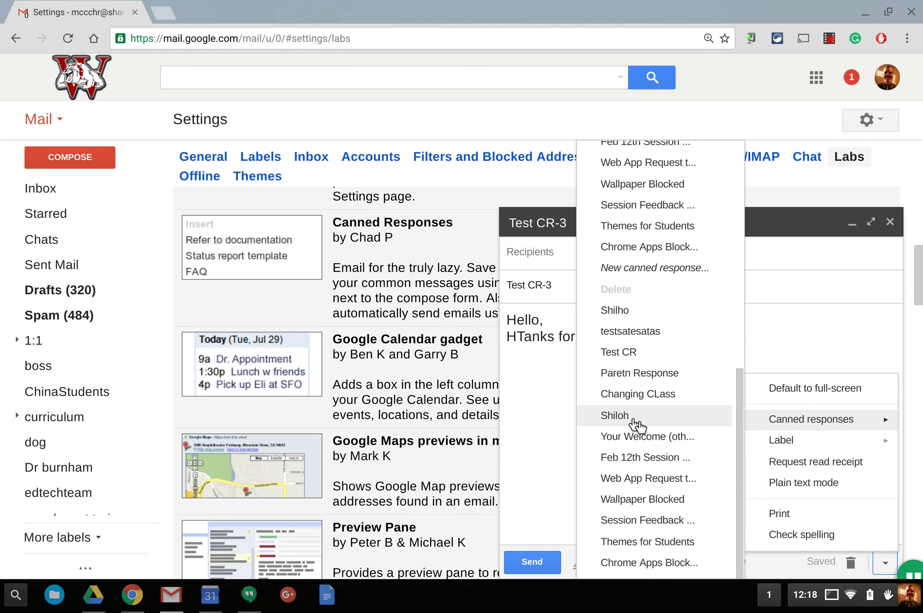
scroll(615, 507, "up", 1)
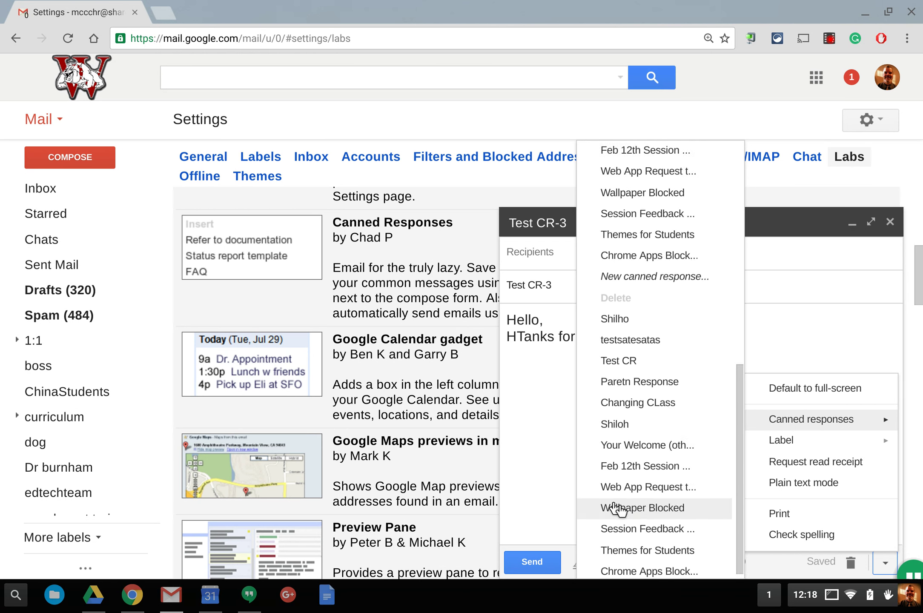
scroll(618, 508, "up", 5)
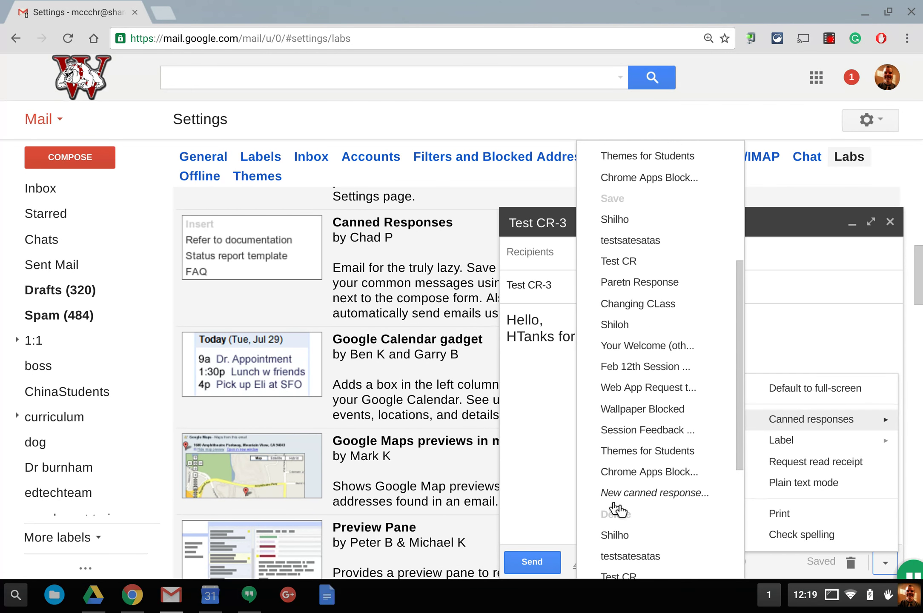
left_click(646, 497)
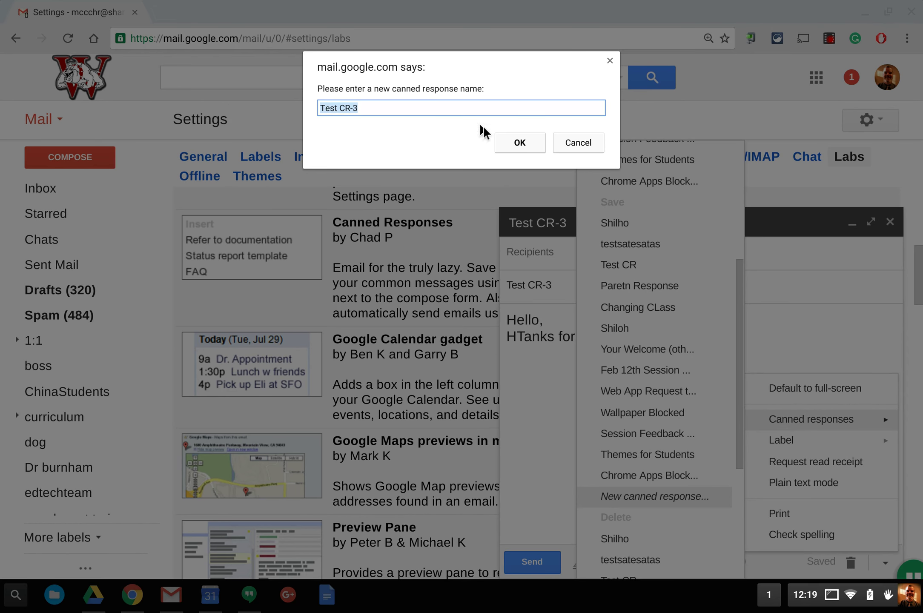
left_click(508, 141)
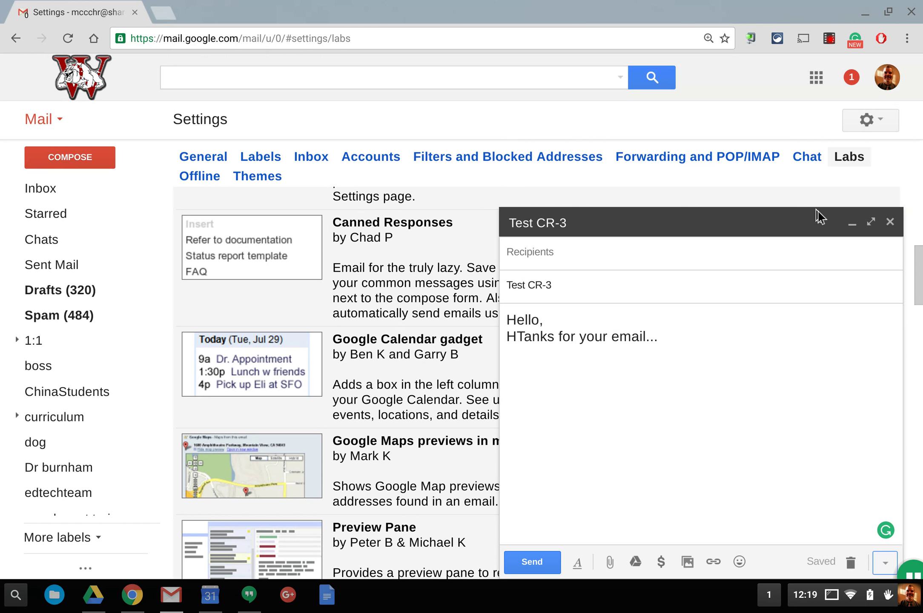
left_click(891, 222)
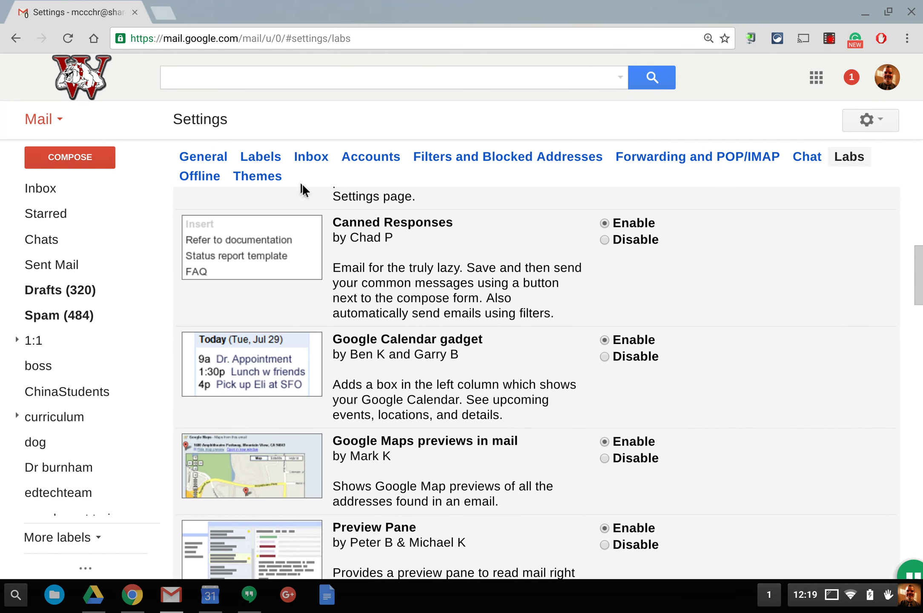
left_click(78, 159)
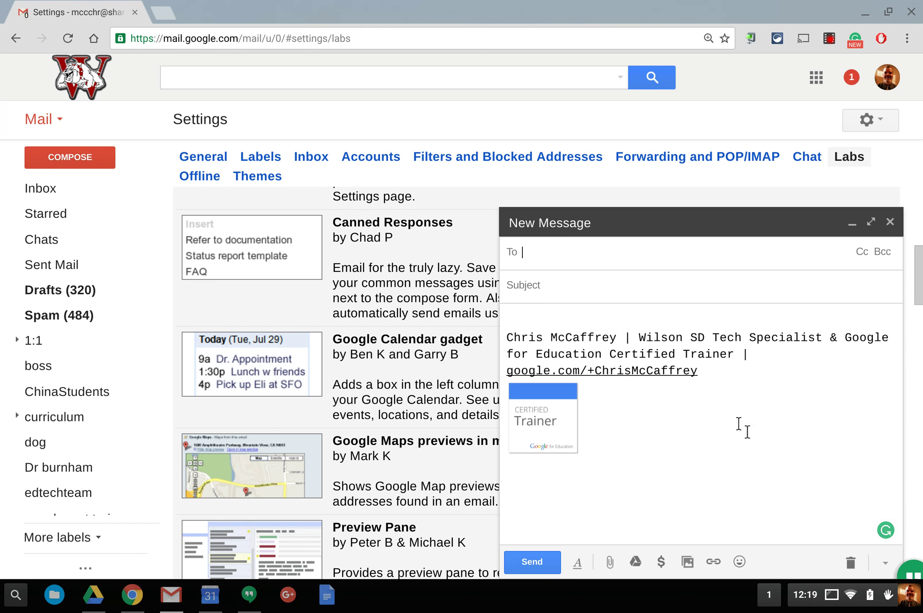
left_click(884, 563)
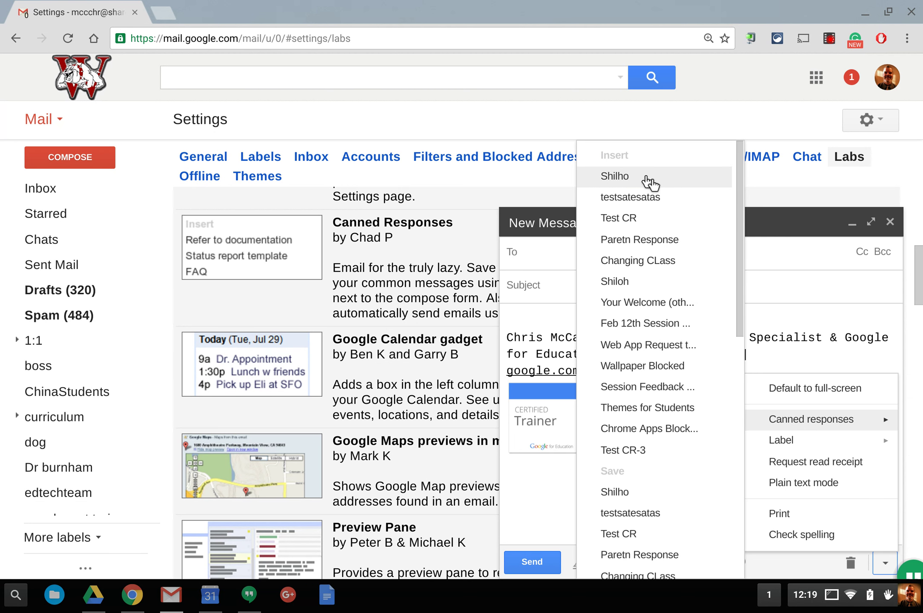
left_click(626, 452)
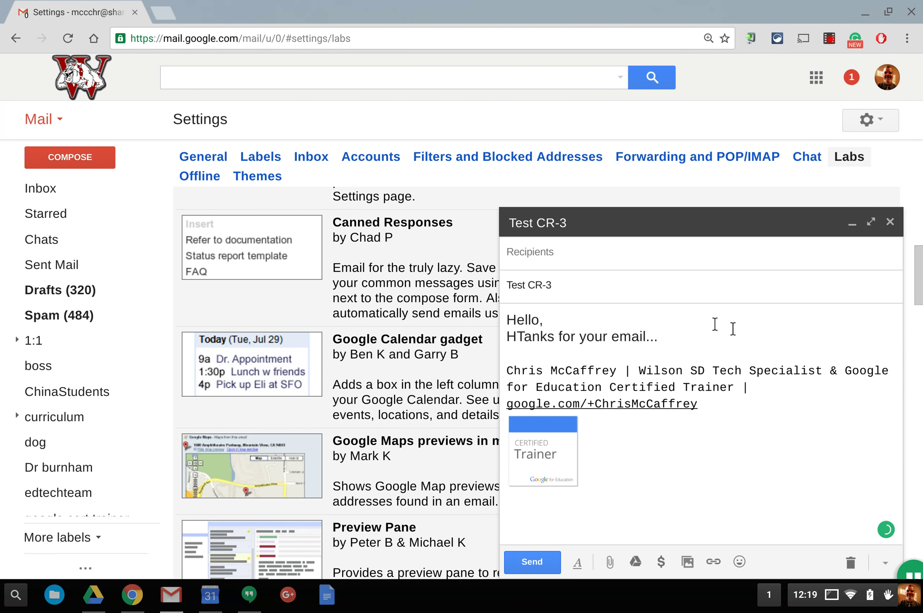
left_click(891, 222)
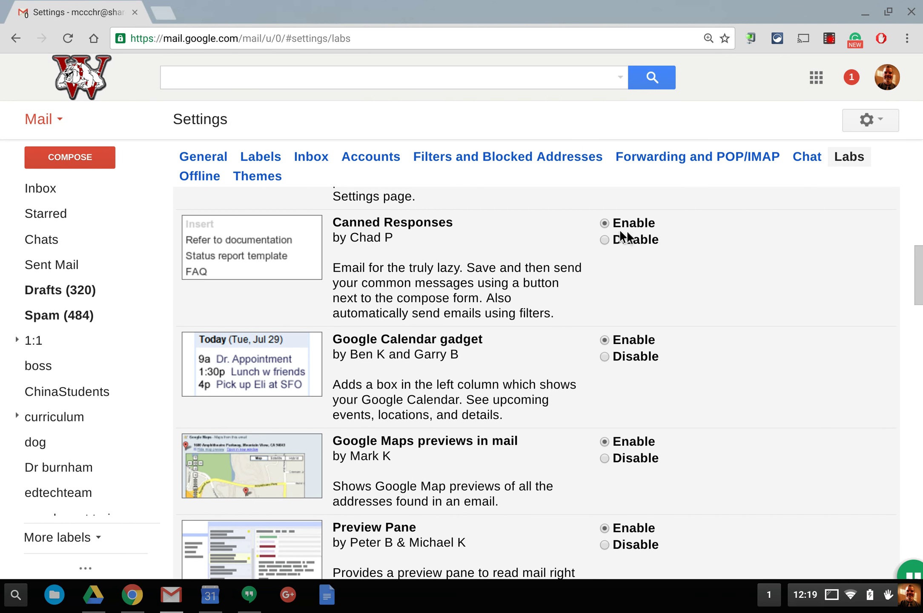
Step: Retry loading the Google Calendar gadget so it shows today's agenda
scroll(523, 322, "down", 20)
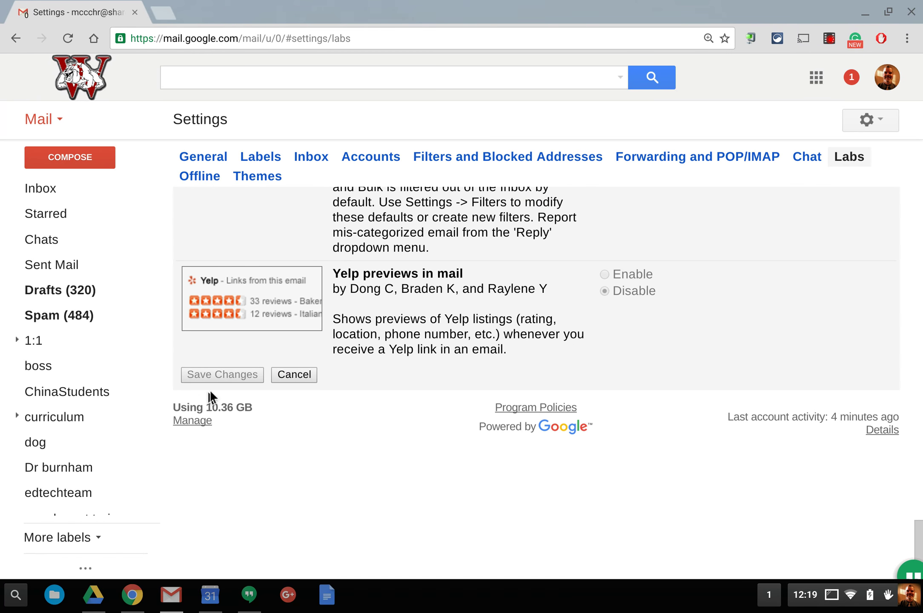
scroll(441, 312, "up", 20)
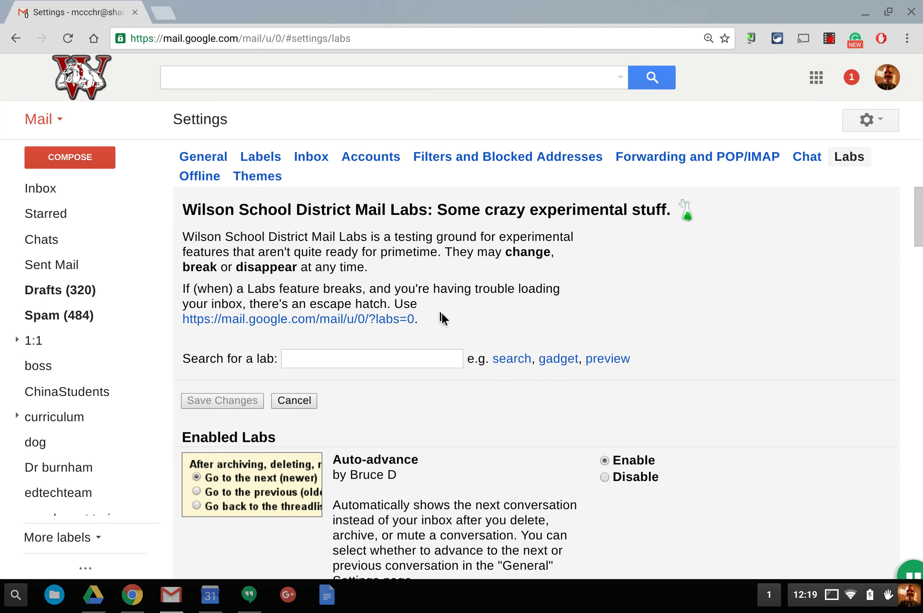
scroll(441, 311, "down", 5)
scroll(442, 317, "down", 6)
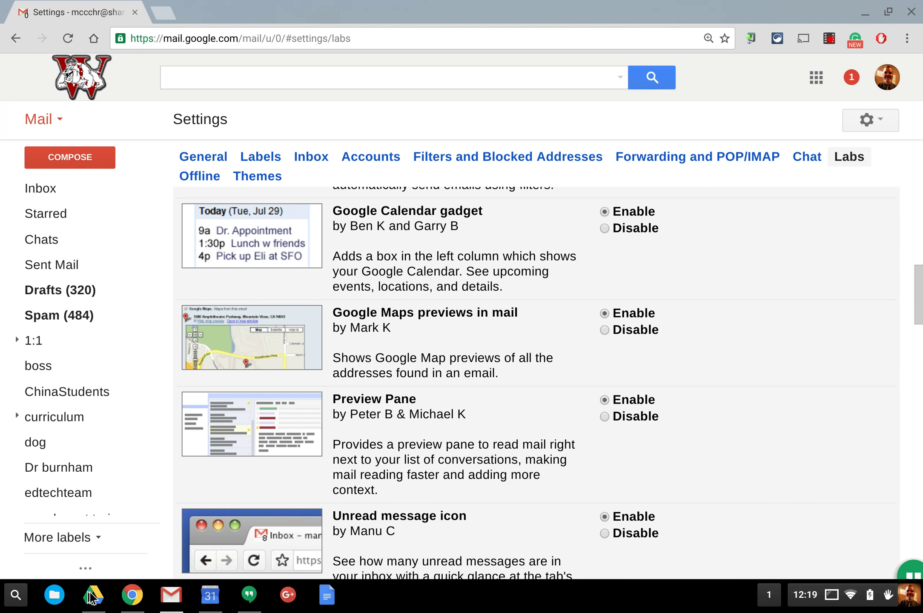
left_click(88, 569)
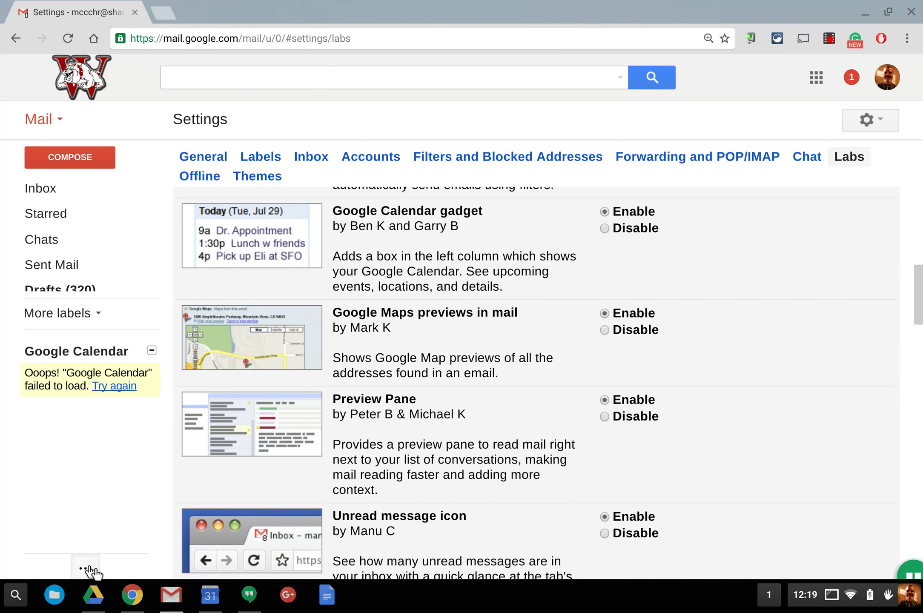
left_click(108, 389)
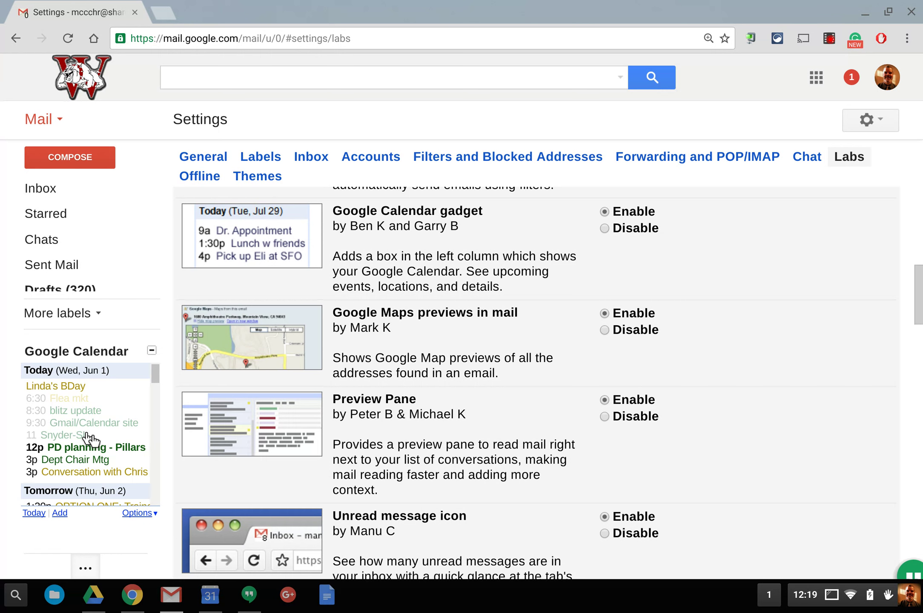
Step: Open the Tech Coach Scheduling Form comment message from the inbox
scroll(88, 434, "down", 3)
scroll(88, 434, "up", 3)
scroll(87, 435, "down", 2)
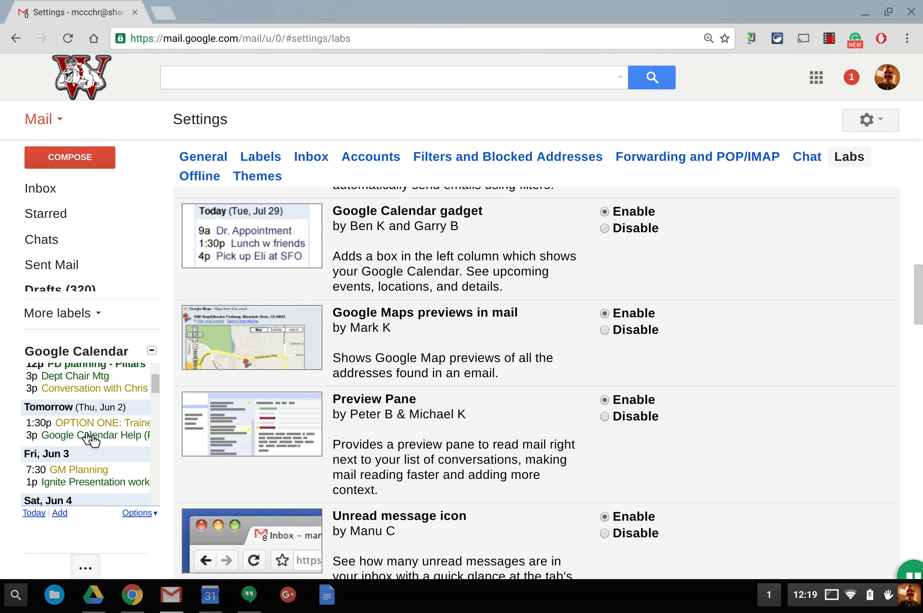
scroll(88, 435, "up", 2)
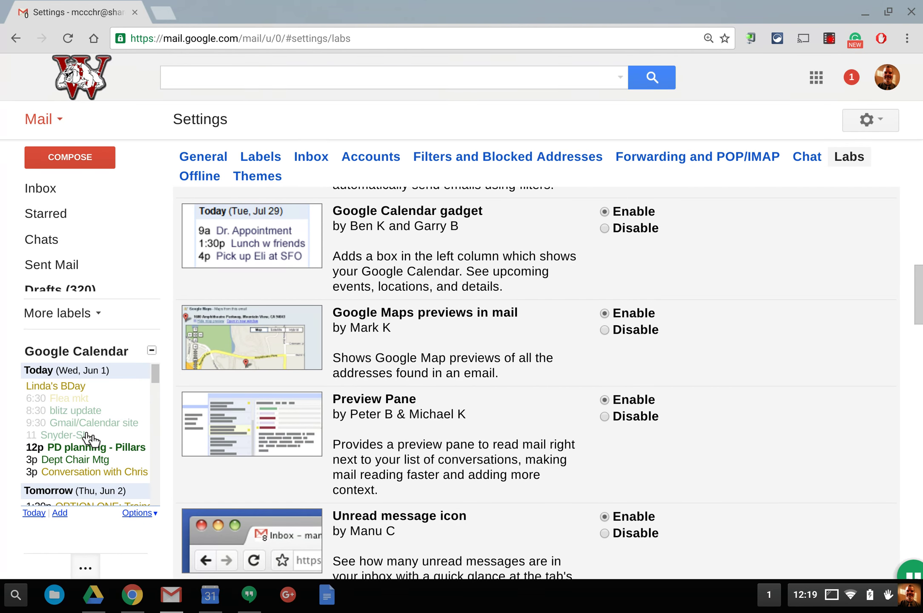
left_click(60, 197)
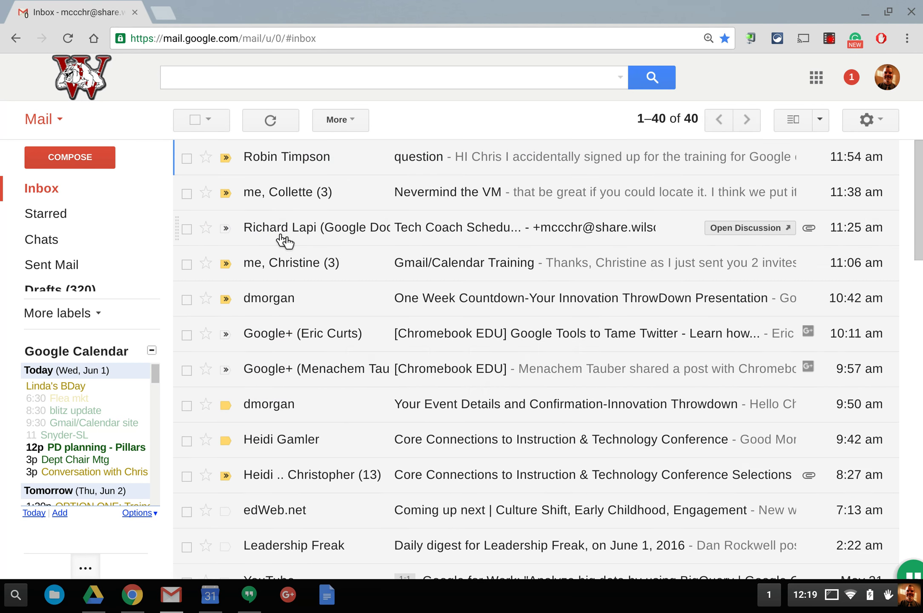
left_click(278, 234)
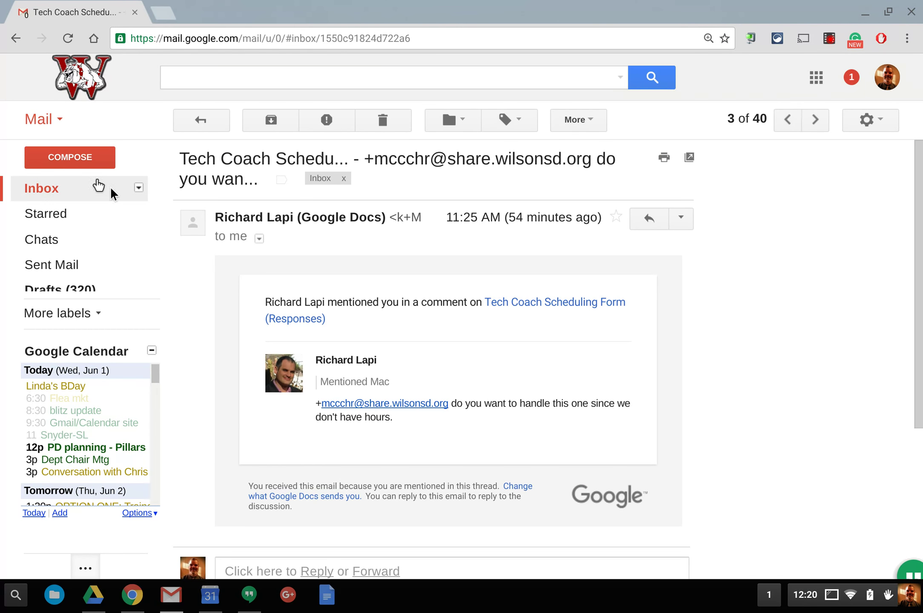
Step: Return to the inbox message list
left_click(81, 187)
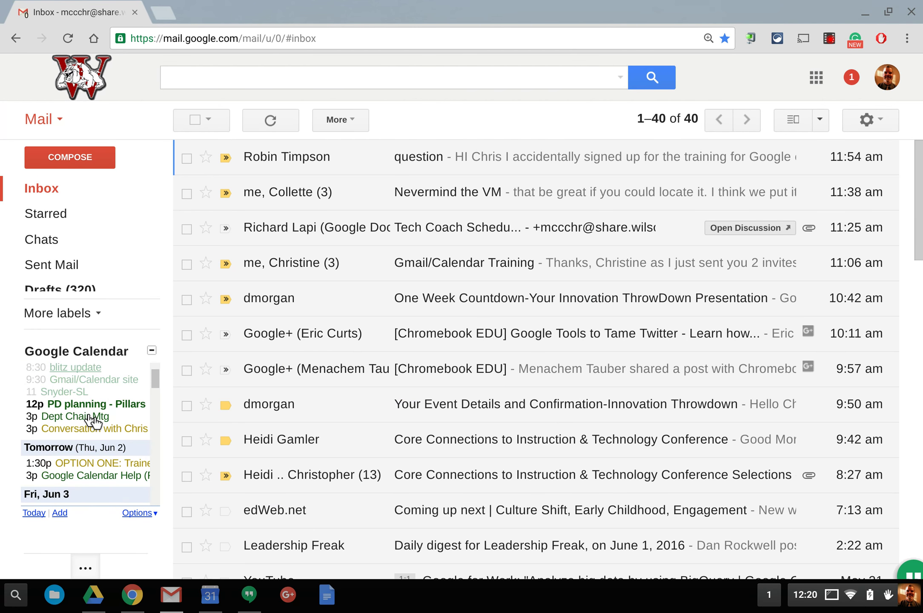
scroll(92, 420, "down", 2)
scroll(93, 422, "up", 5)
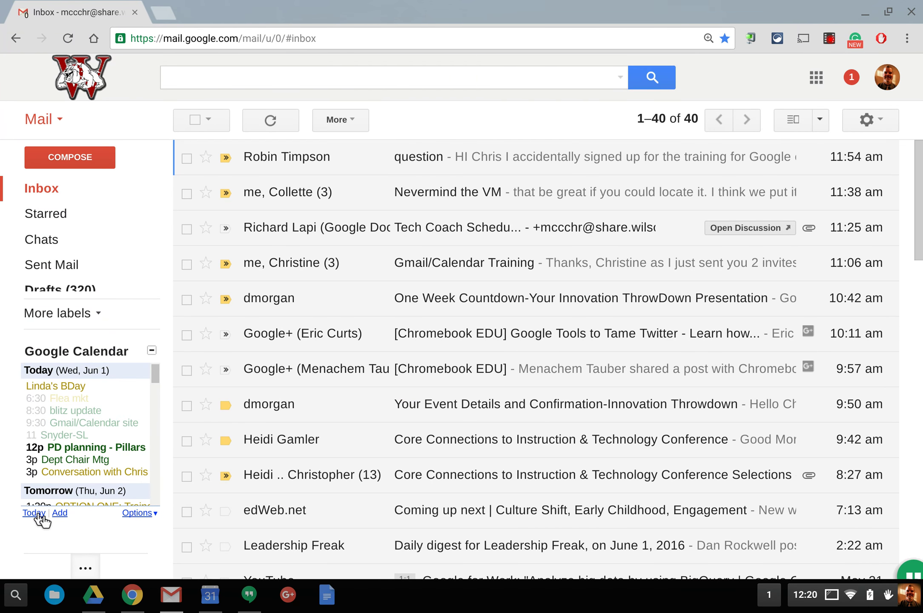
scroll(77, 458, "down", 10)
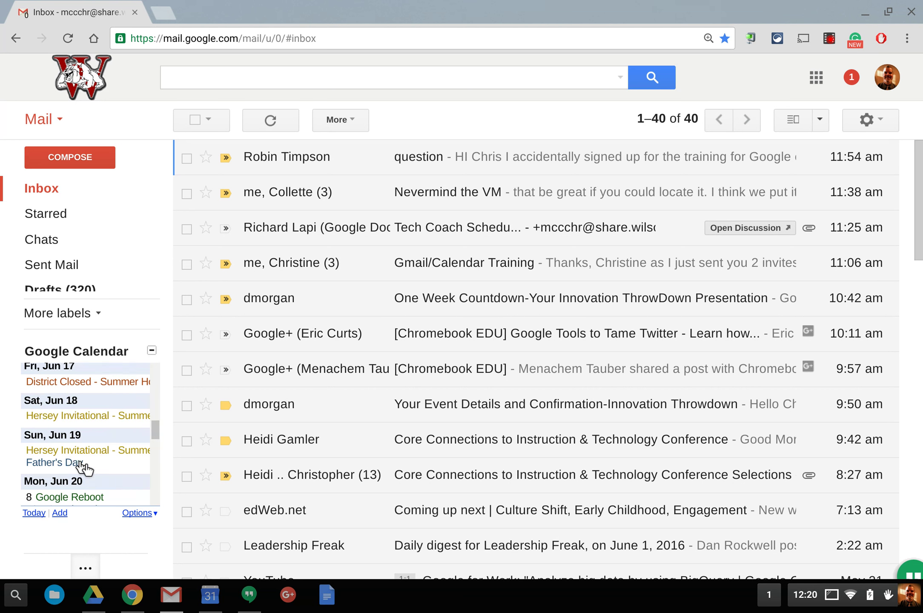
scroll(82, 464, "down", 10)
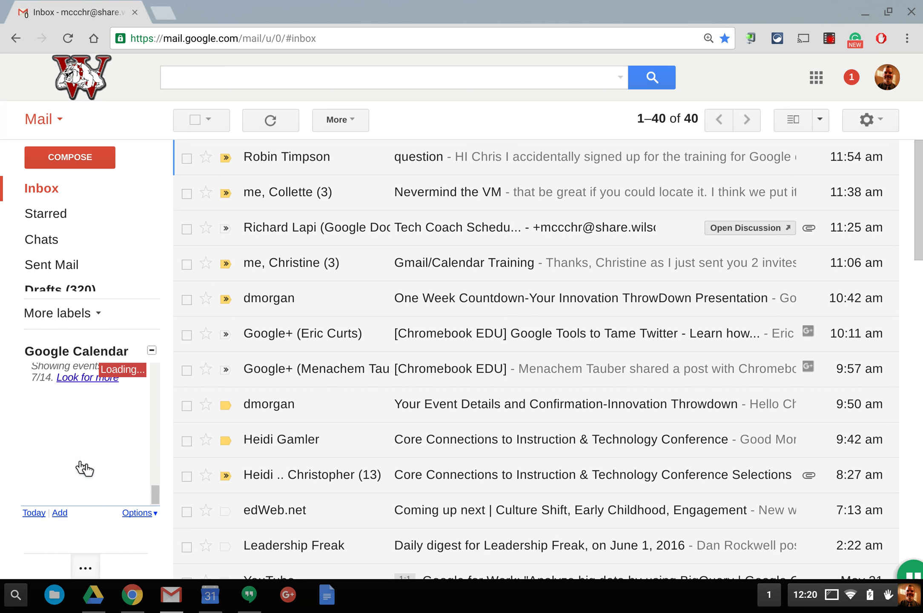
Step: Jump the Calendar gadget back to today's Wed, Jun 1 agenda and open its options
left_click(36, 513)
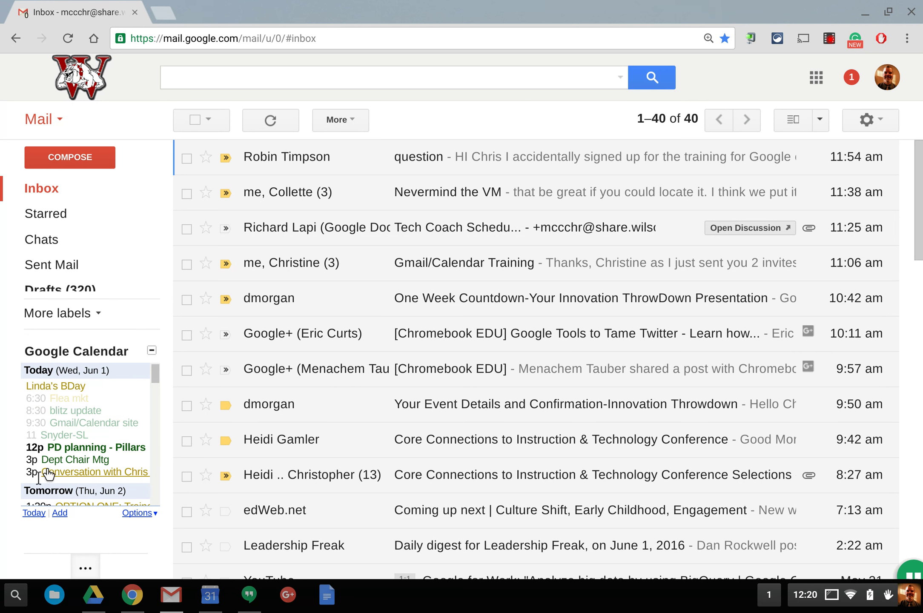
left_click(60, 513)
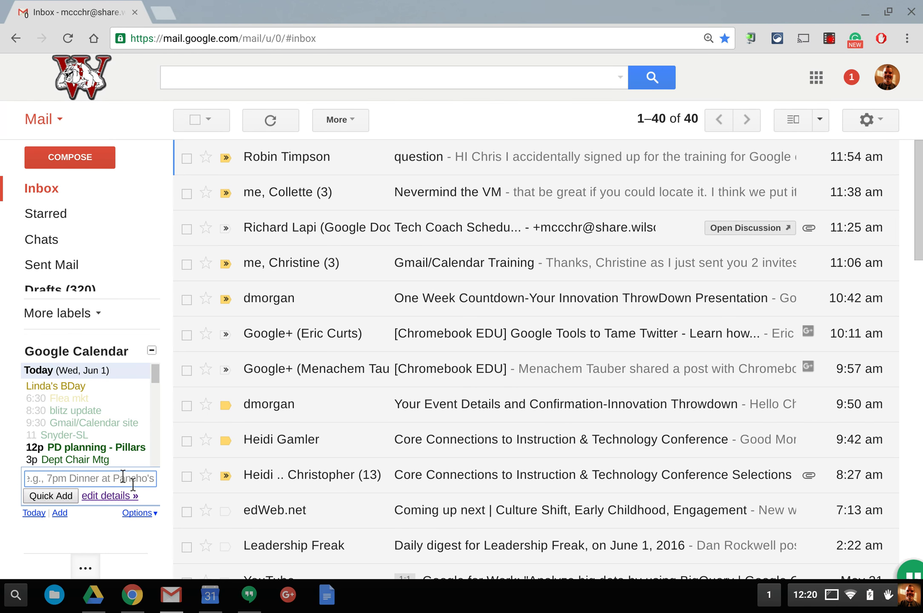
left_click(77, 524)
left_click(139, 514)
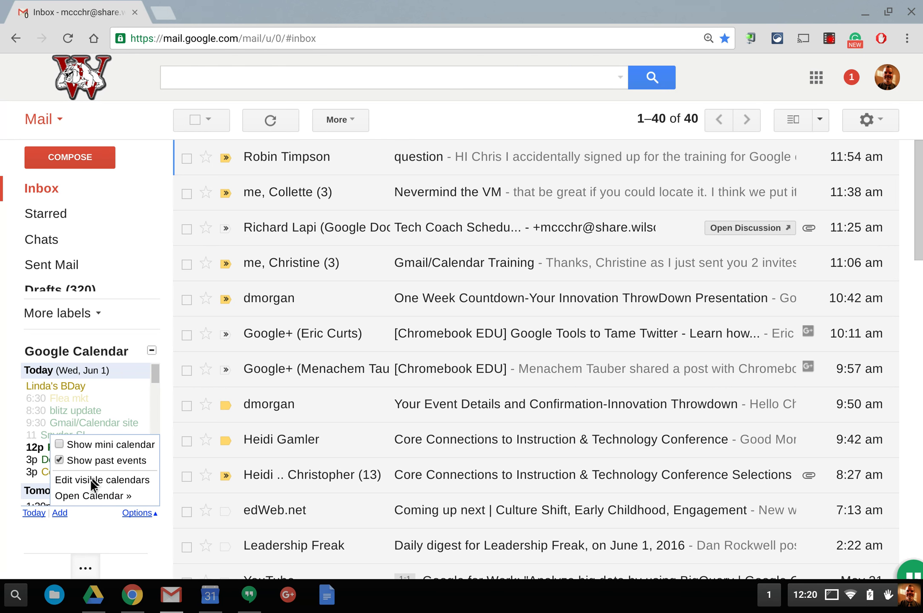
Step: Add a colleague's calendar in the Calendar gadget's calendar list, then return to the agenda
left_click(137, 514)
left_click(136, 515)
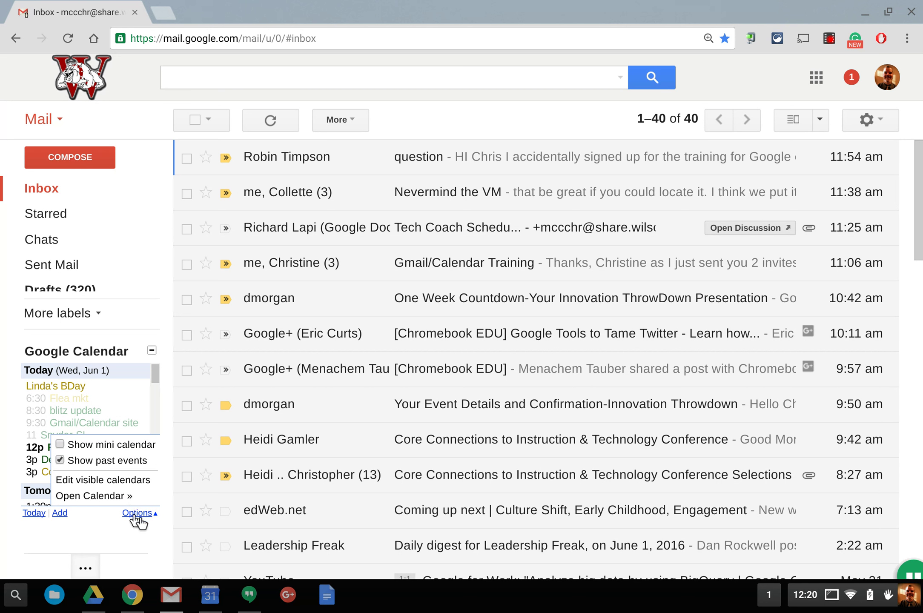
left_click(117, 482)
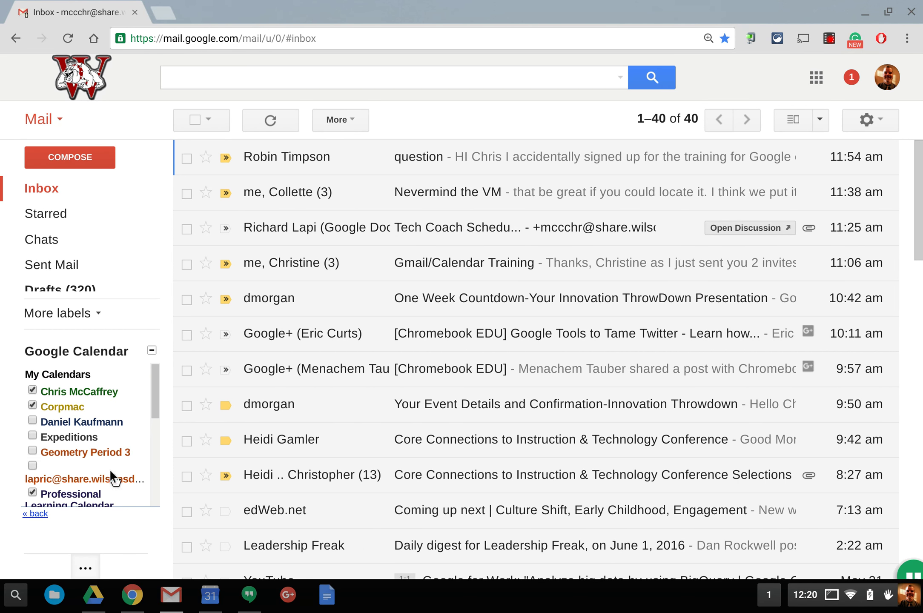
left_click(33, 420)
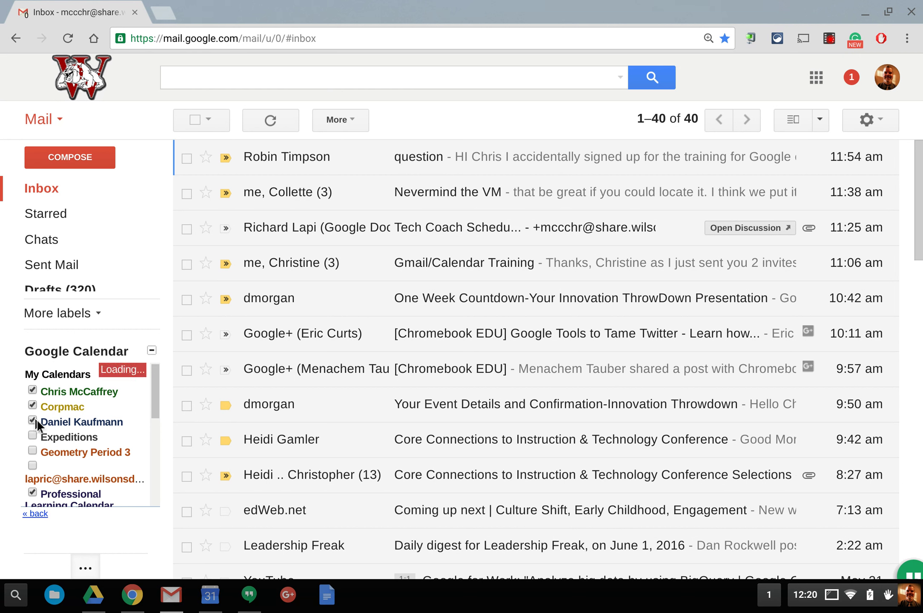
scroll(65, 441, "down", 3)
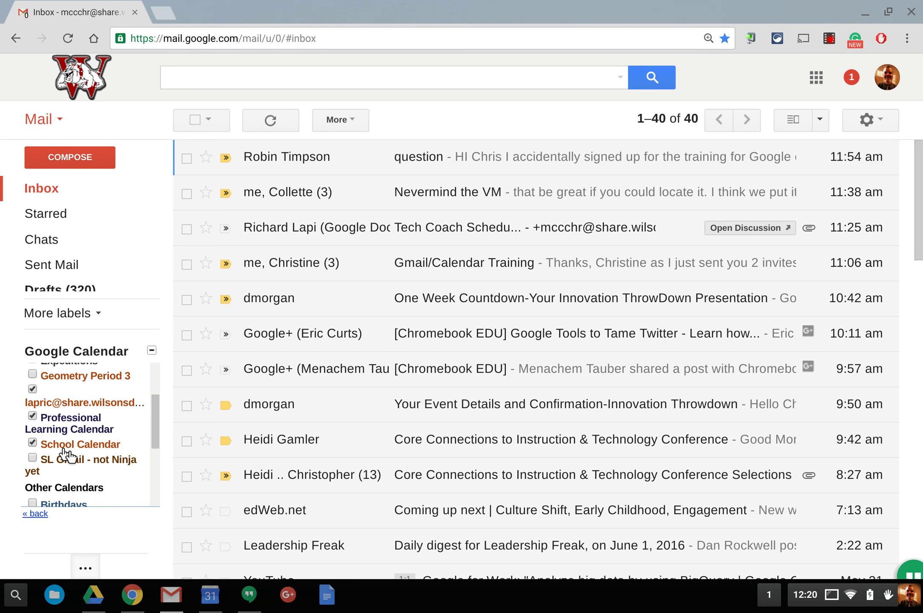
scroll(66, 455, "down", 2)
scroll(65, 455, "down", 2)
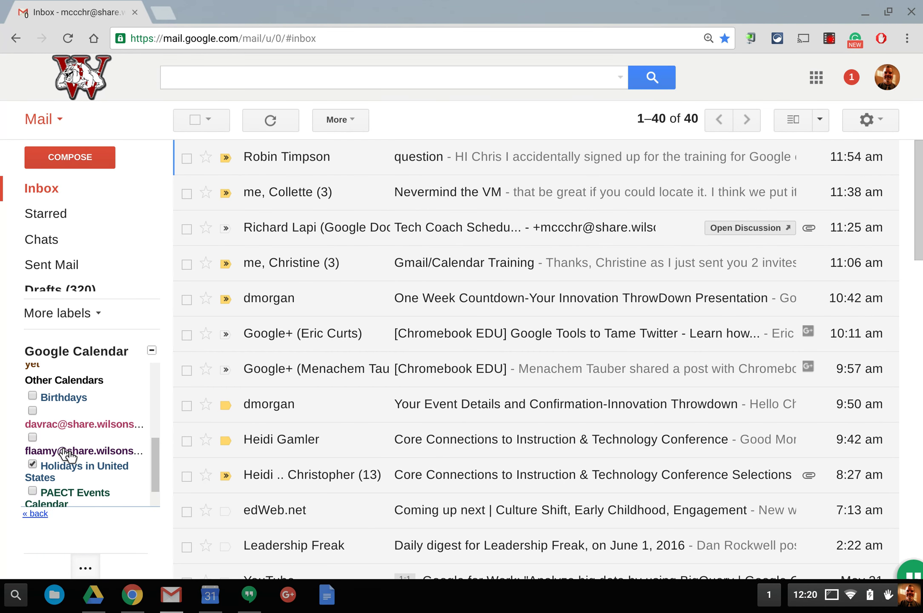
left_click(39, 514)
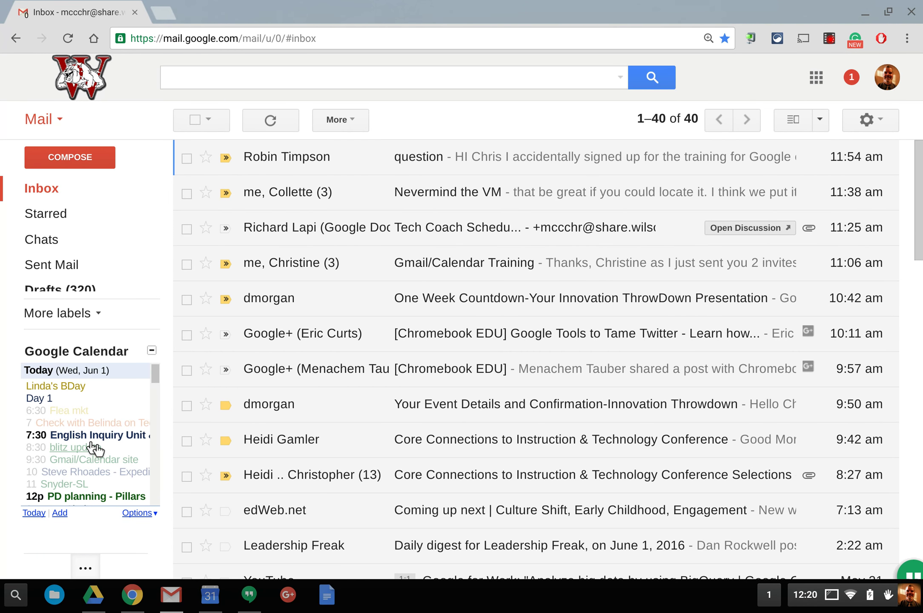
scroll(92, 468, "down", 2)
scroll(93, 448, "down", 8)
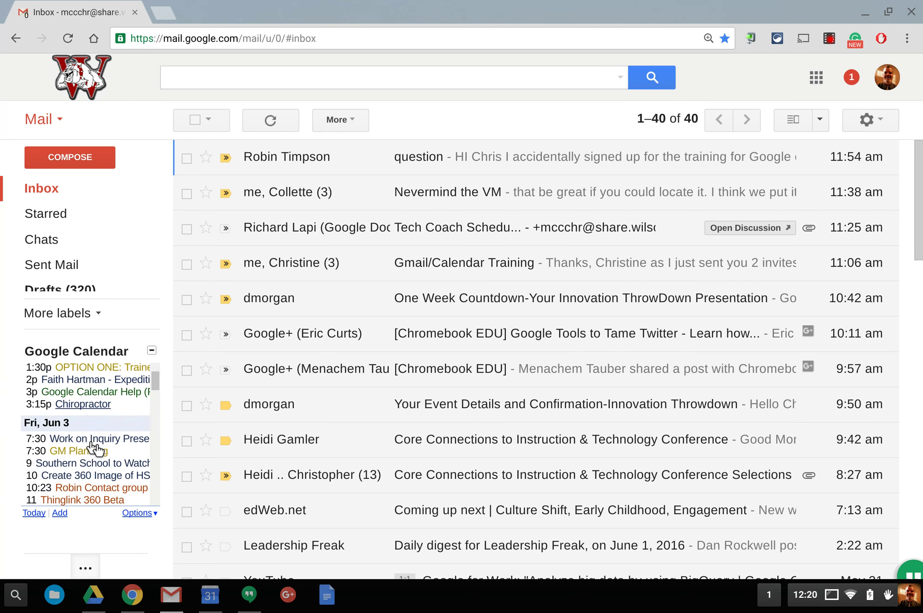
scroll(93, 448, "down", 4)
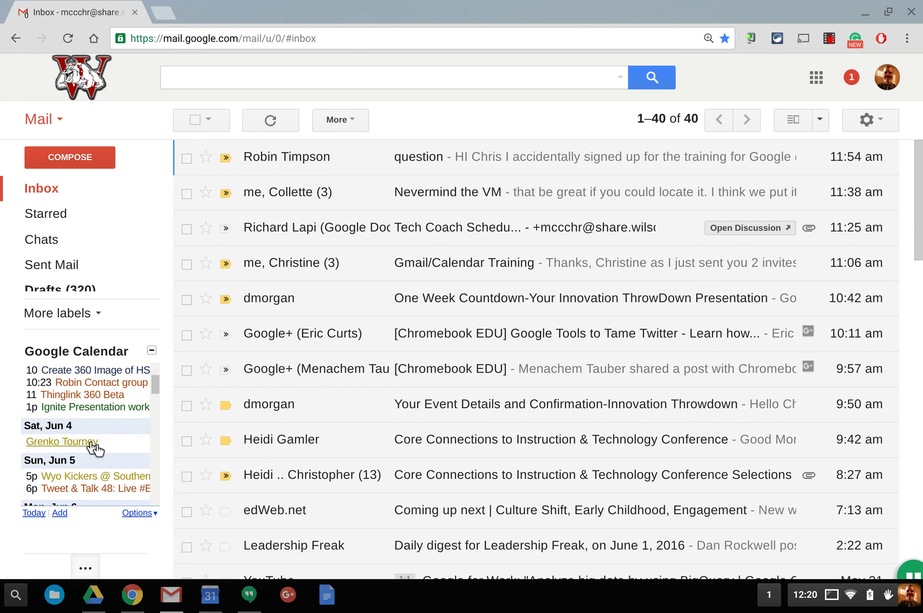
Step: Uncheck two colleagues' calendars in the gadget and go back to the upcoming events agenda
left_click(135, 513)
left_click(103, 479)
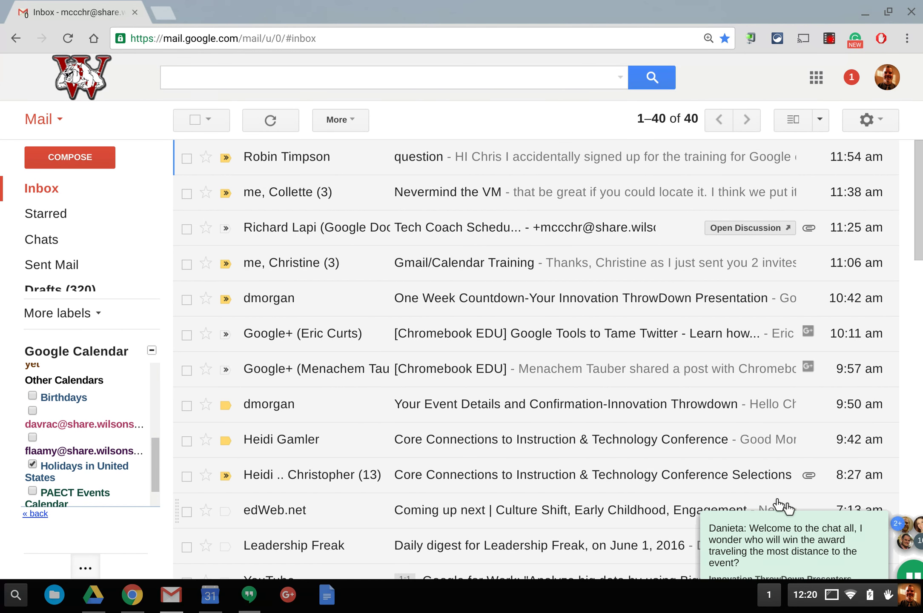
left_click(917, 526)
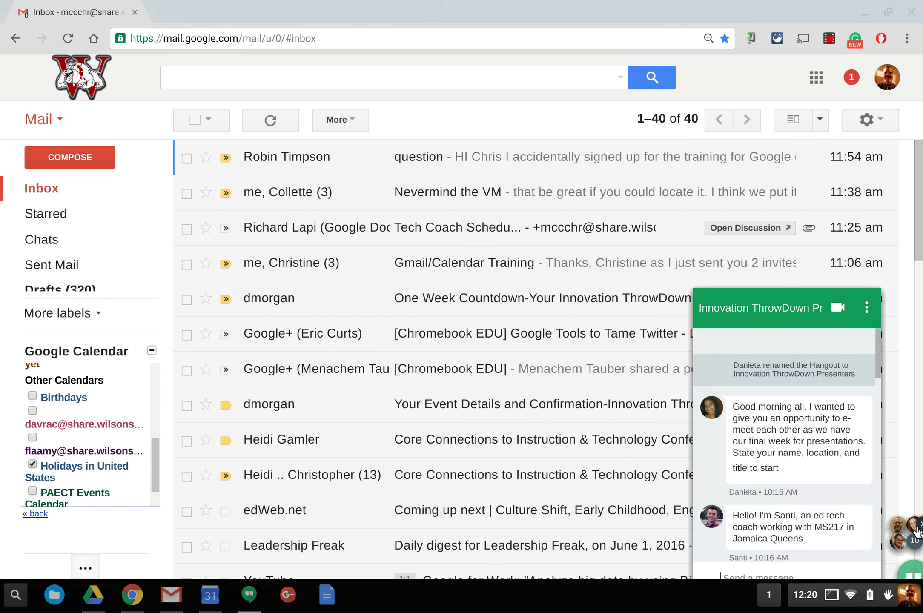
left_click(918, 526)
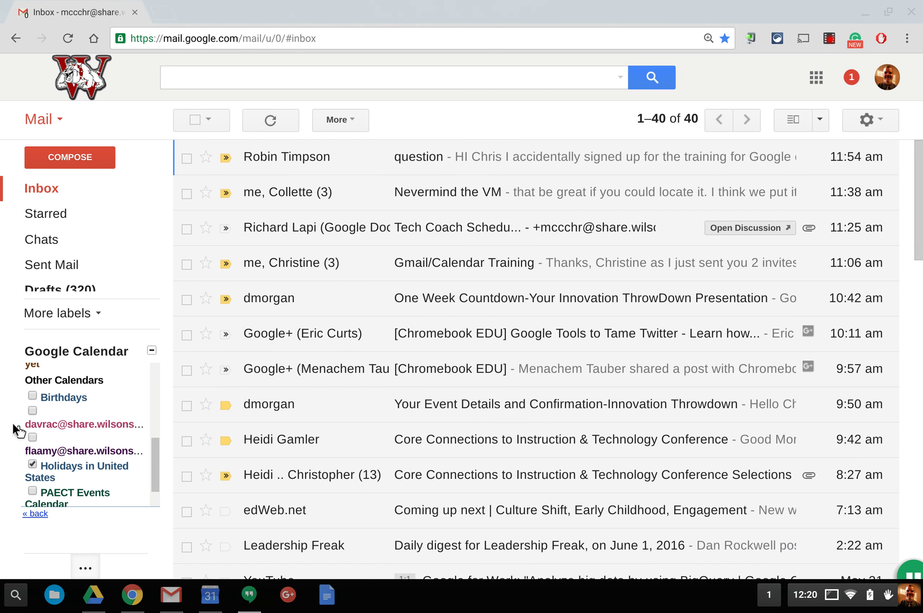
scroll(77, 423, "up", 3)
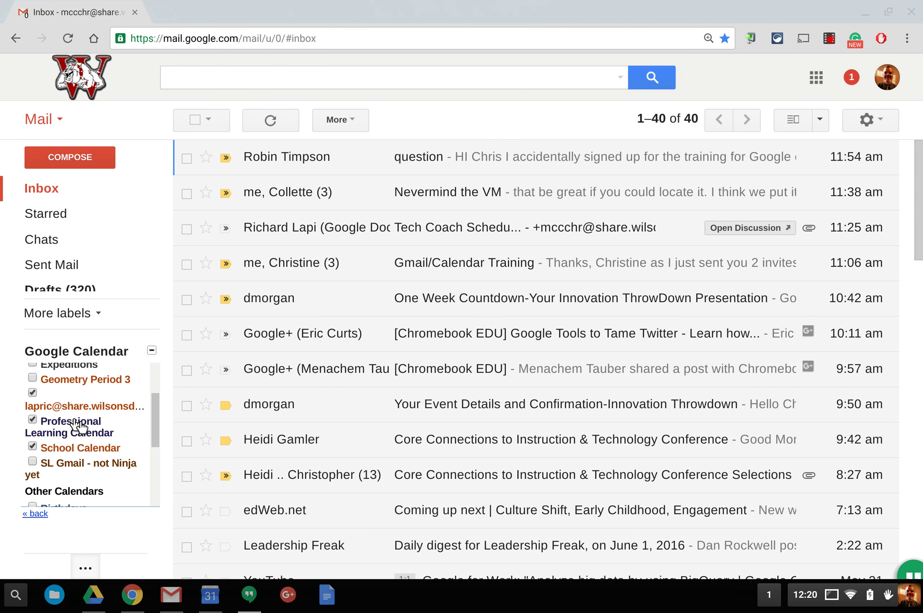
left_click(33, 393)
scroll(35, 394, "up", 3)
left_click(32, 401)
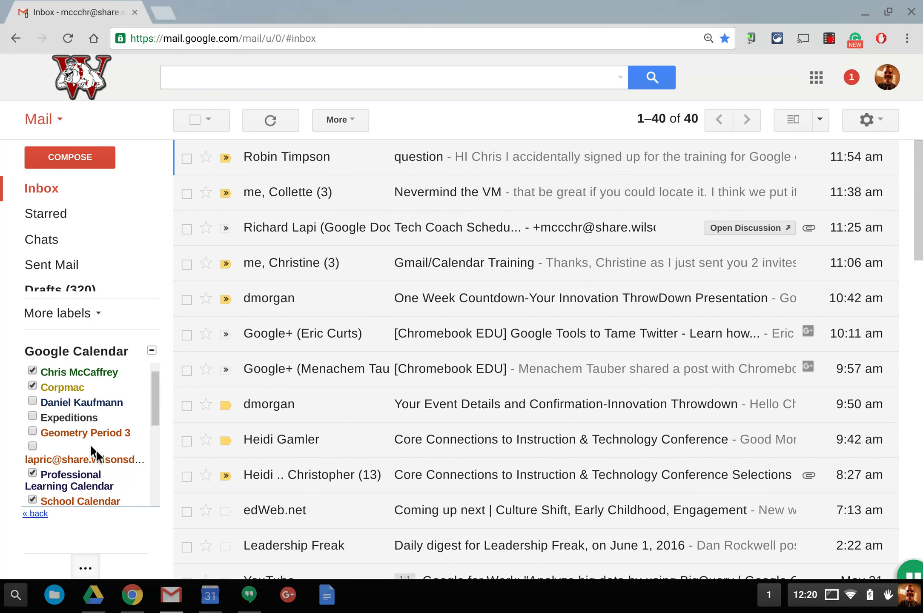
left_click(36, 513)
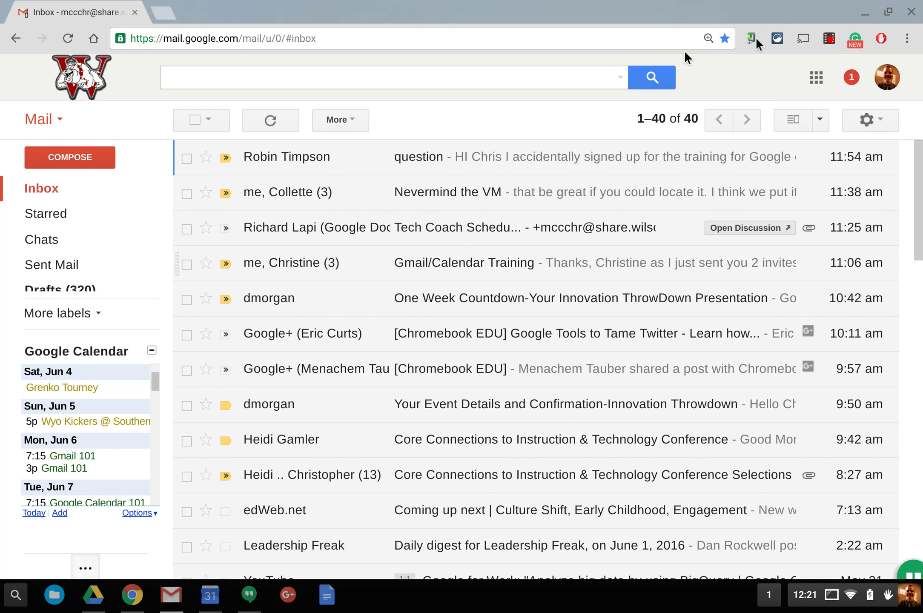
left_click(867, 119)
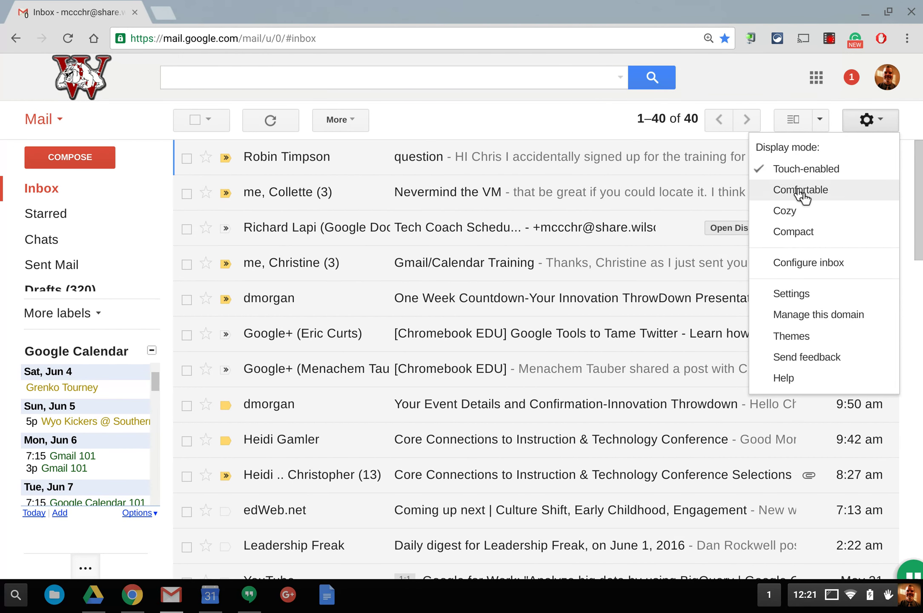
left_click(791, 296)
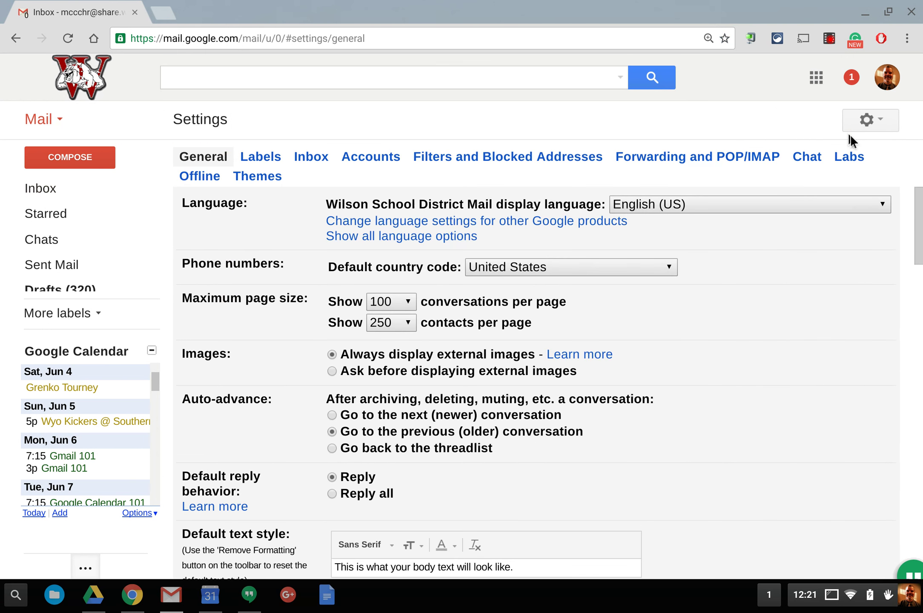
left_click(847, 157)
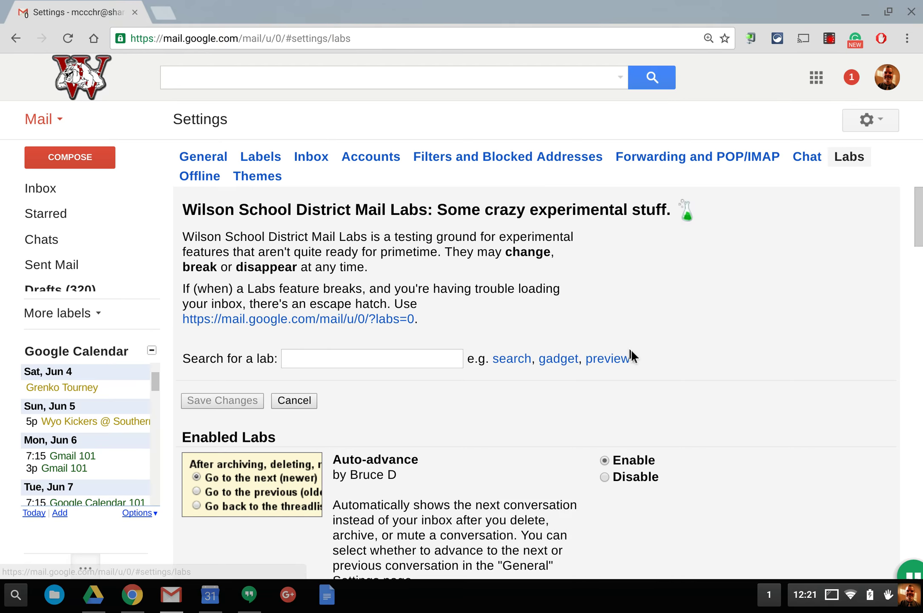
scroll(631, 350, "down", 10)
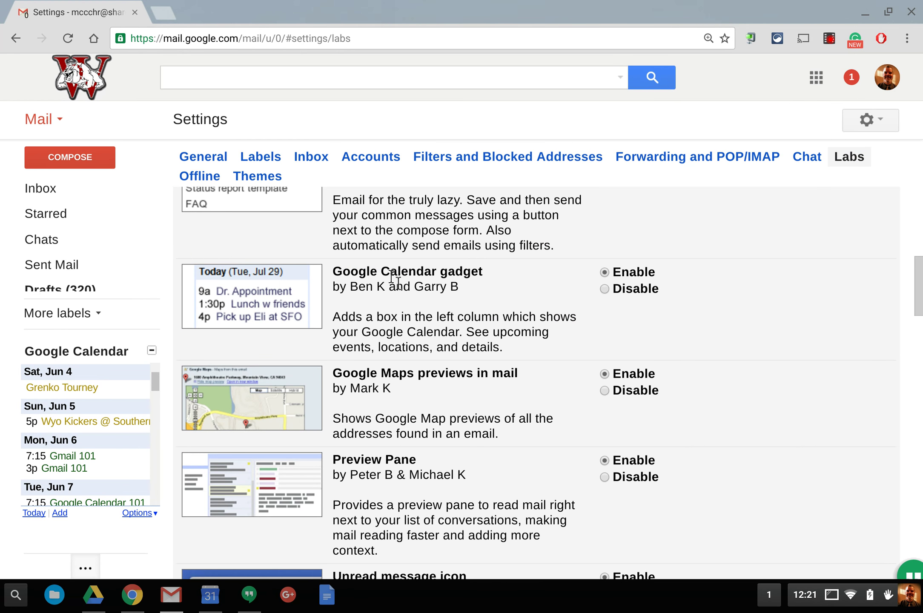
triple_click(374, 278)
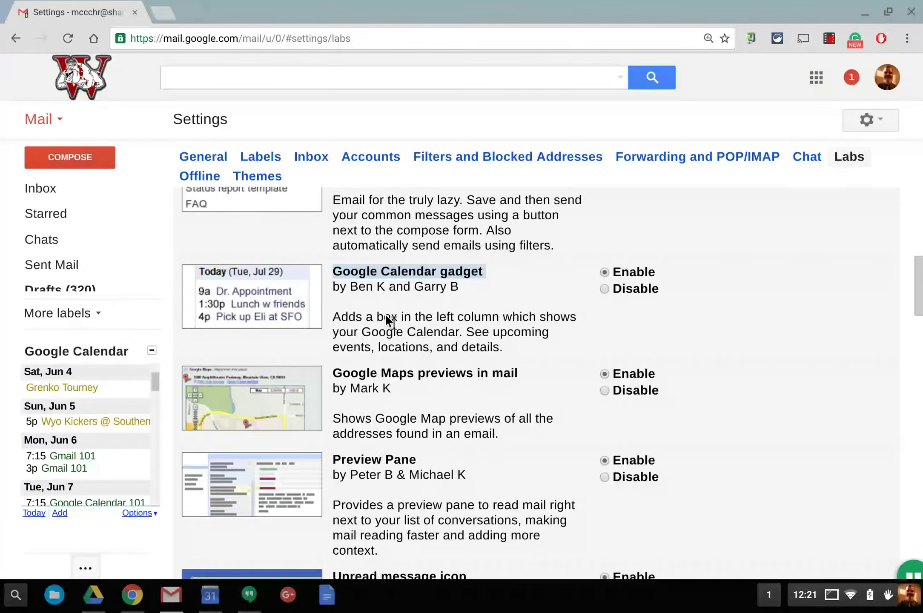
double_click(368, 374)
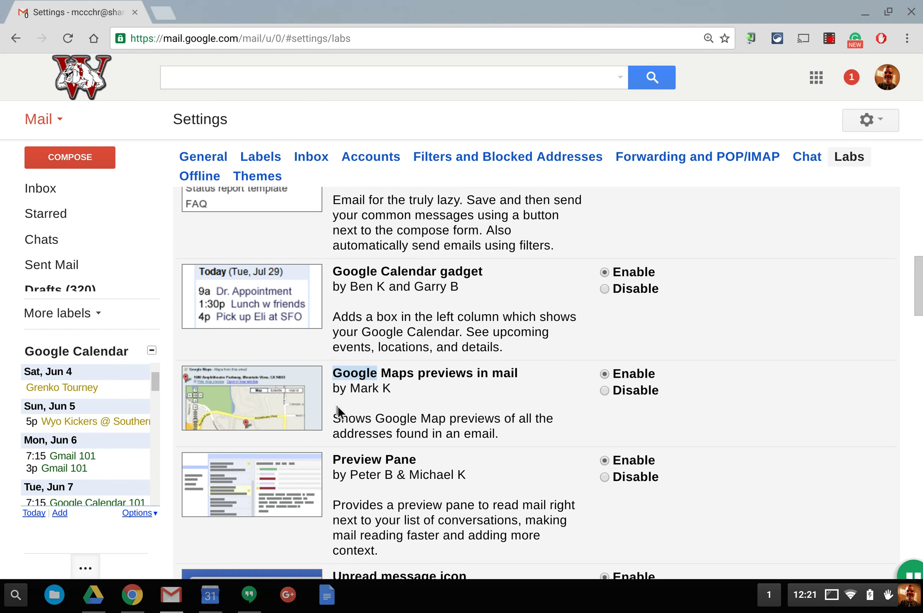
scroll(338, 411, "down", 1)
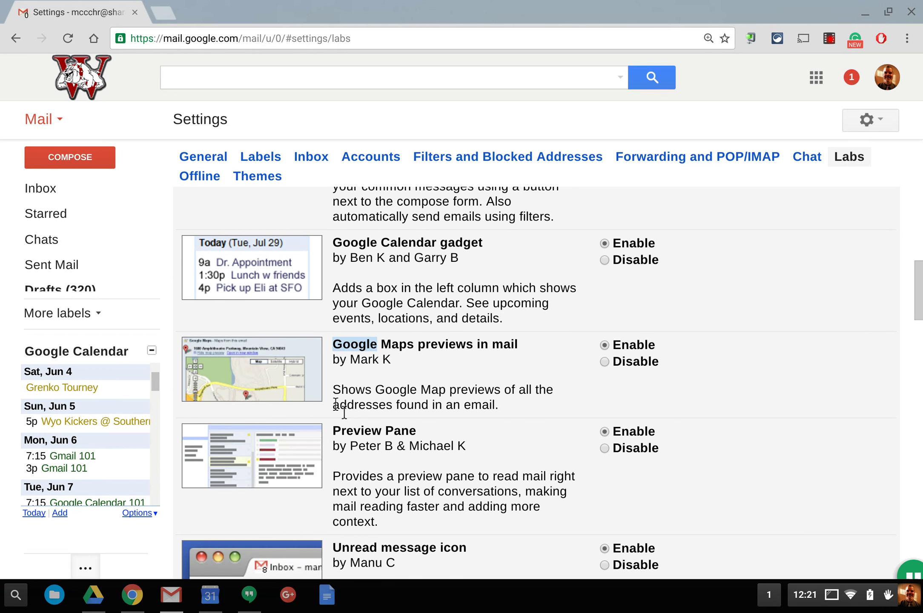
scroll(344, 411, "down", 3)
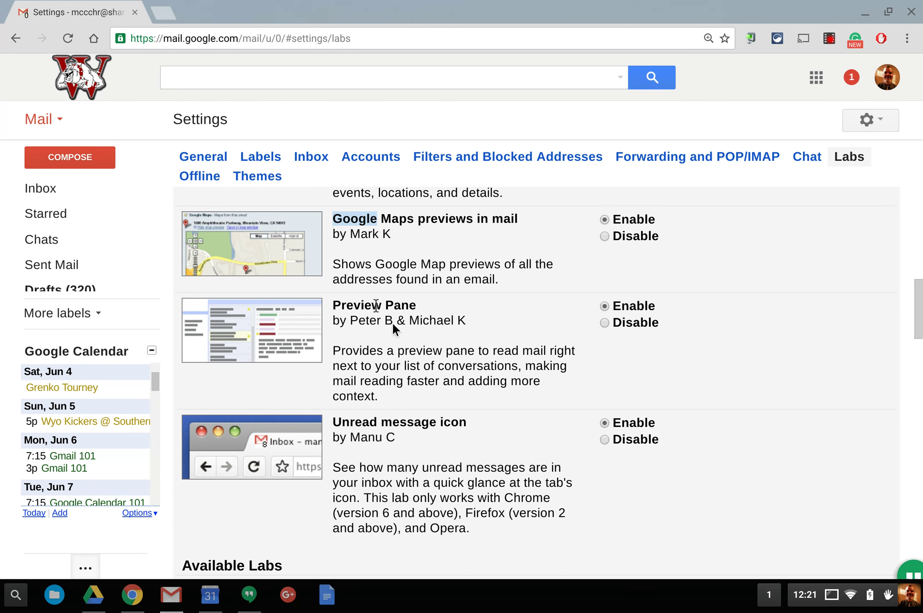
double_click(359, 305)
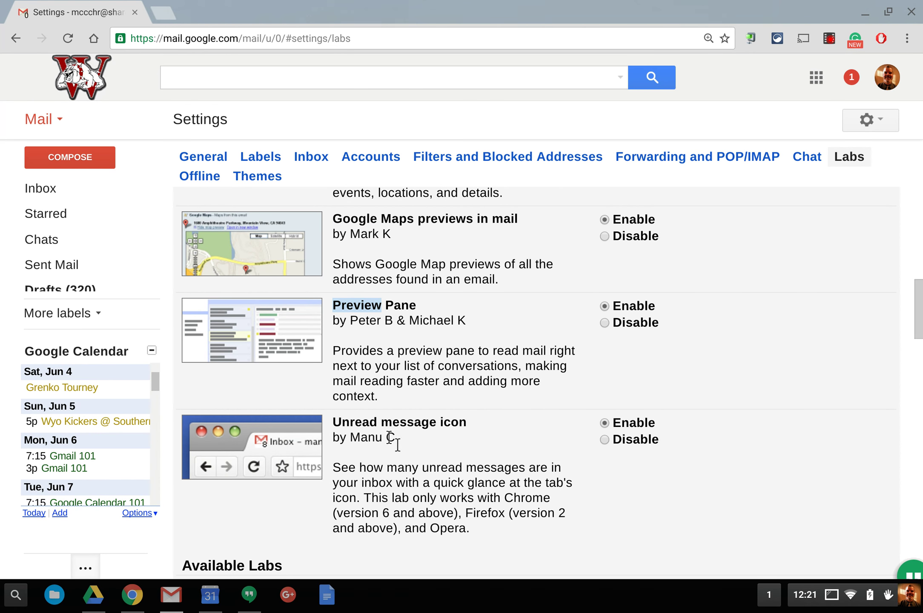
double_click(358, 422)
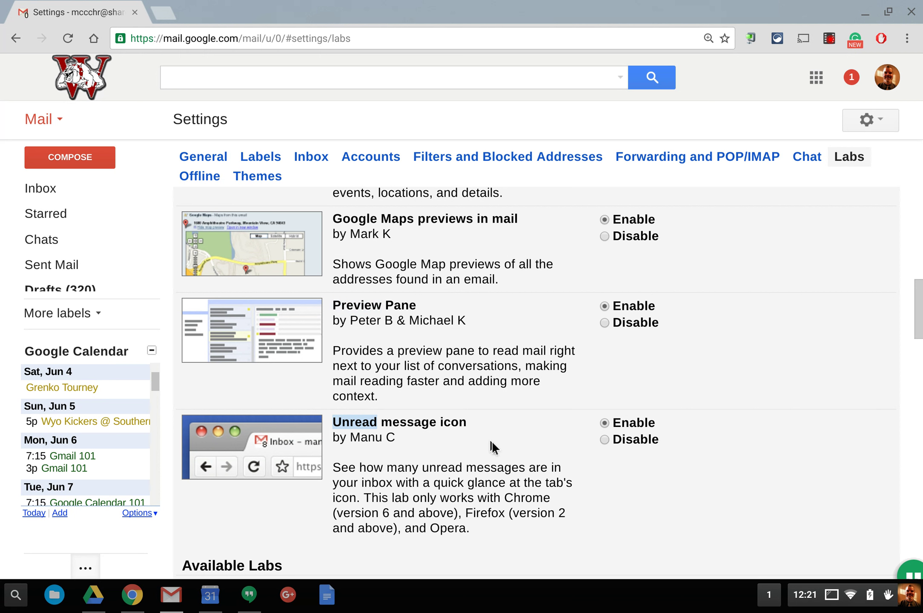
scroll(492, 441, "down", 10)
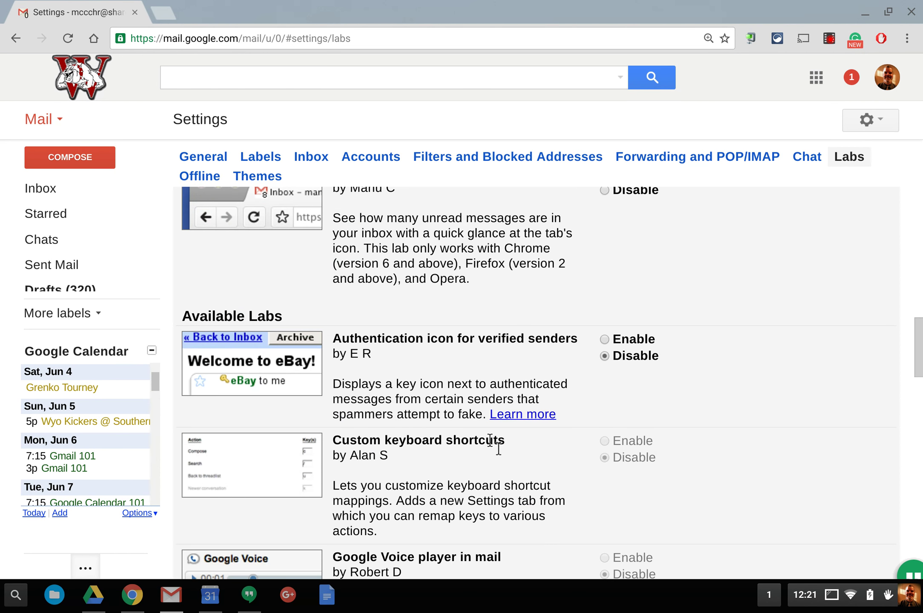
scroll(489, 442, "down", 15)
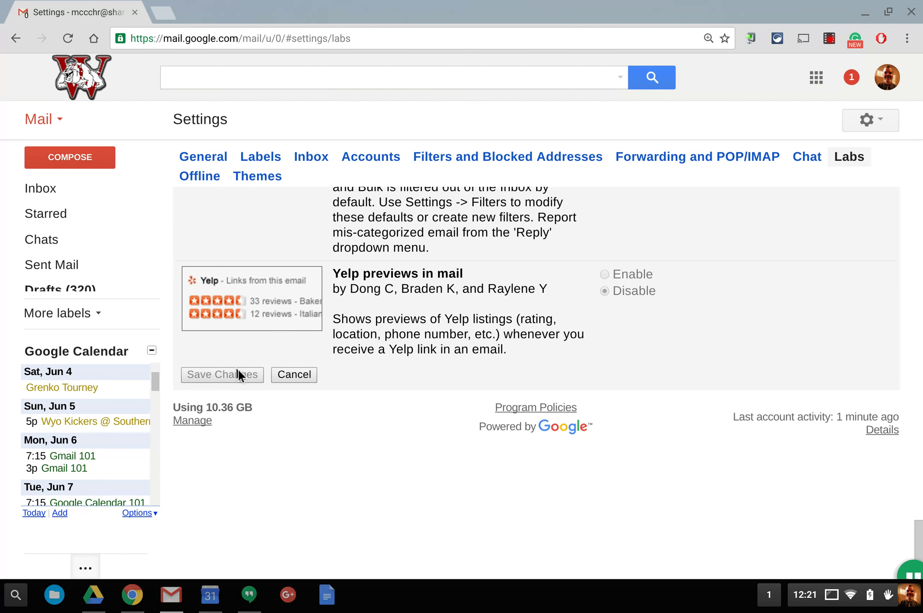
left_click(51, 193)
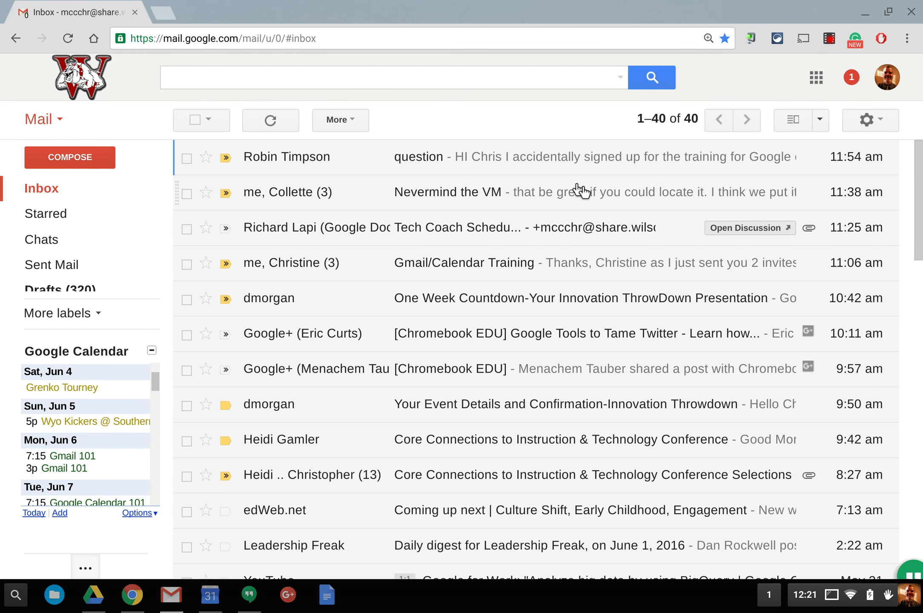
Step: Switch the inbox to the Vertical Split reading pane
scroll(583, 190, "down", 5)
scroll(583, 190, "up", 5)
left_click(820, 120)
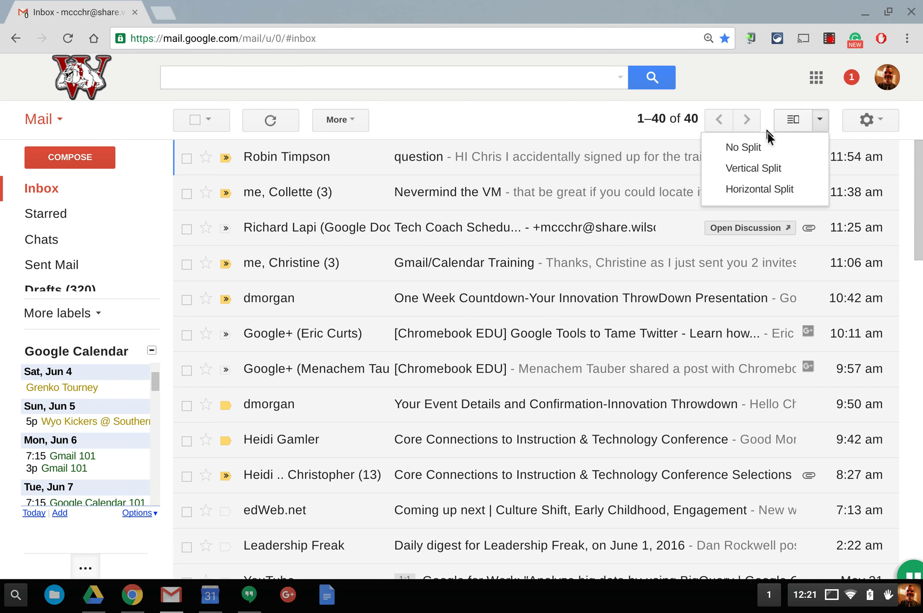
left_click(760, 170)
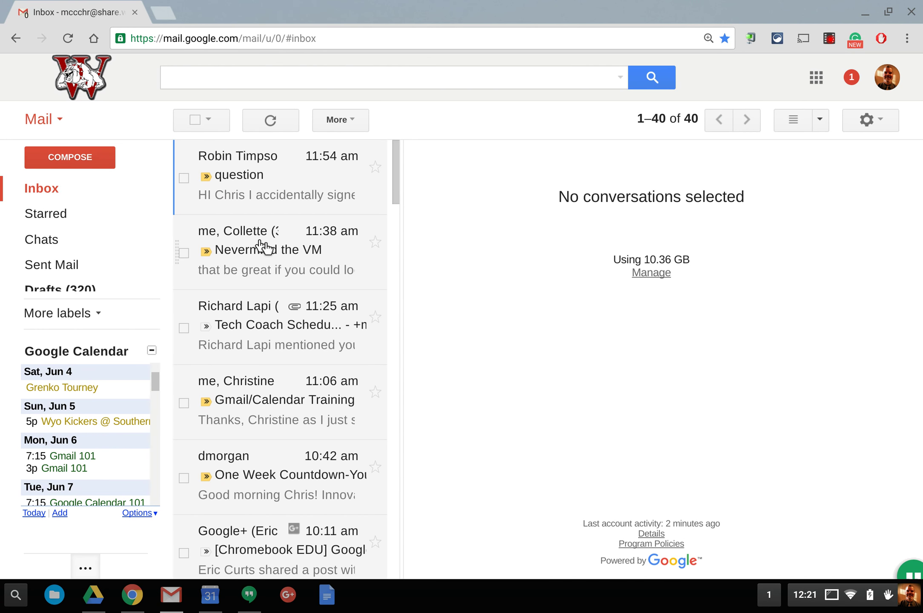
Step: Preview four conversations side by side, then change the pane to Horizontal Split
left_click(246, 325)
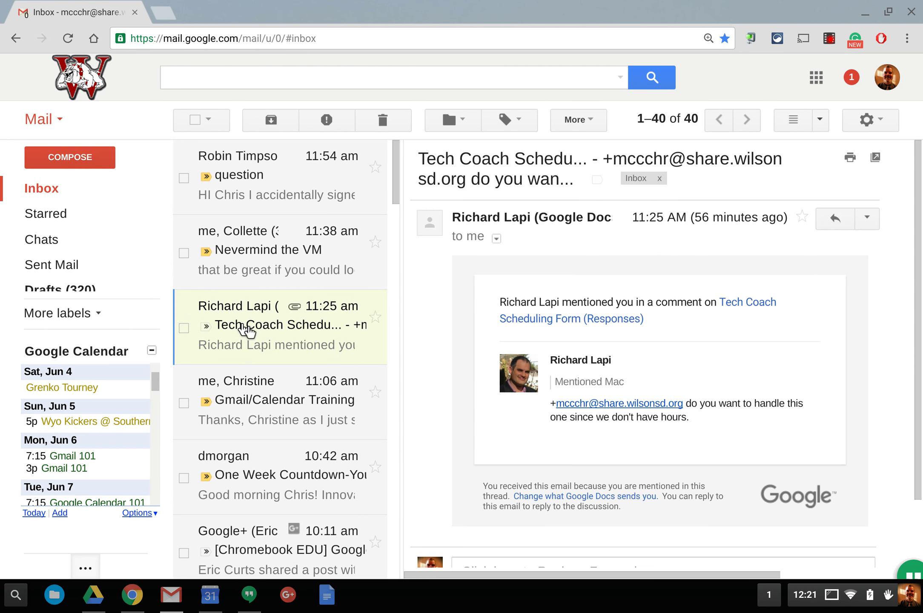
left_click(244, 419)
left_click(244, 255)
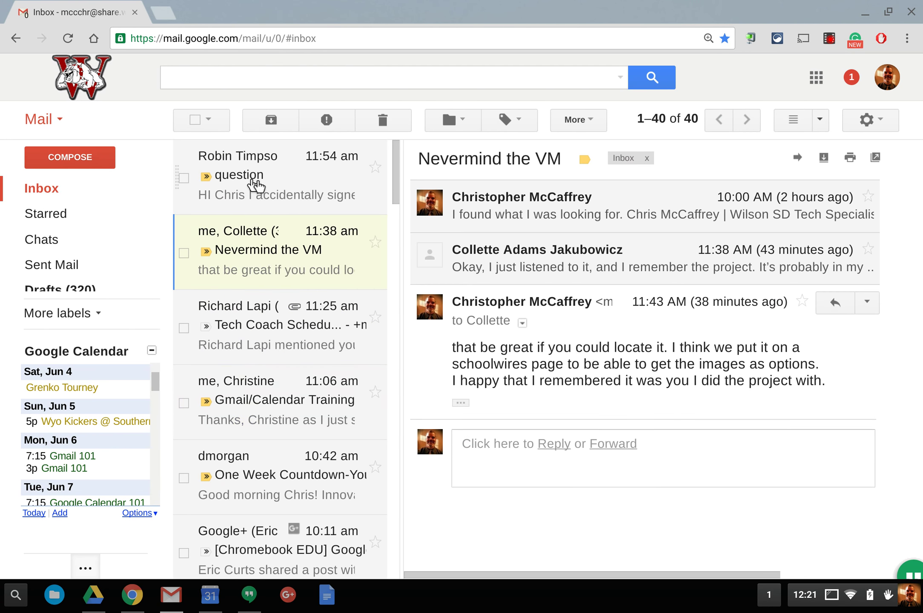
left_click(254, 184)
left_click(819, 123)
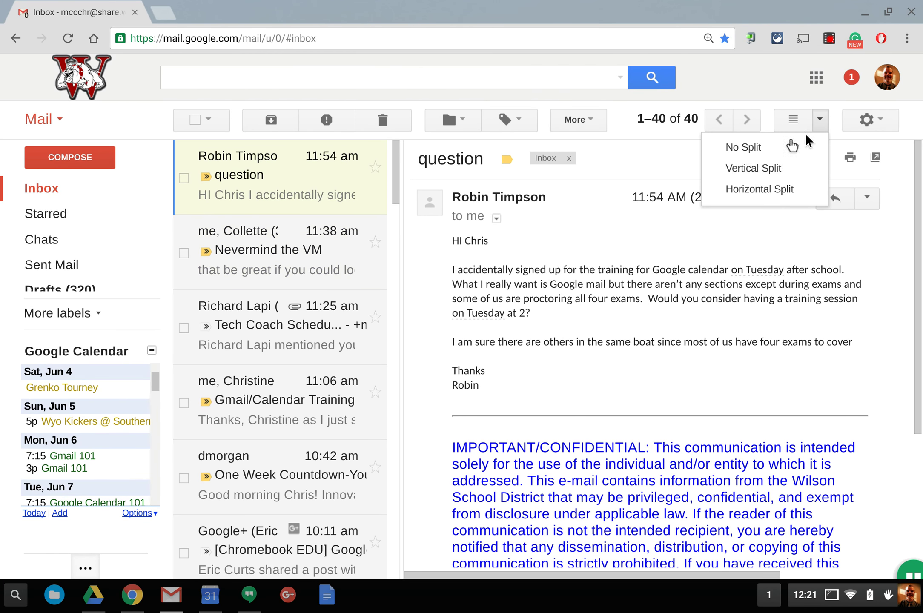
left_click(759, 189)
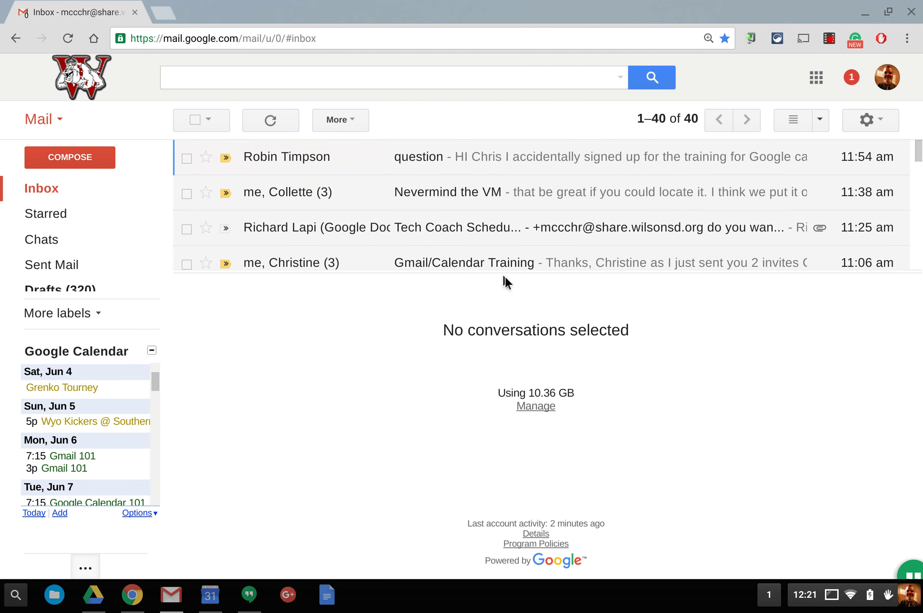
Step: Preview the Training, Tech Coach and Nevermind the VM conversations in Horizontal Split
left_click(488, 266)
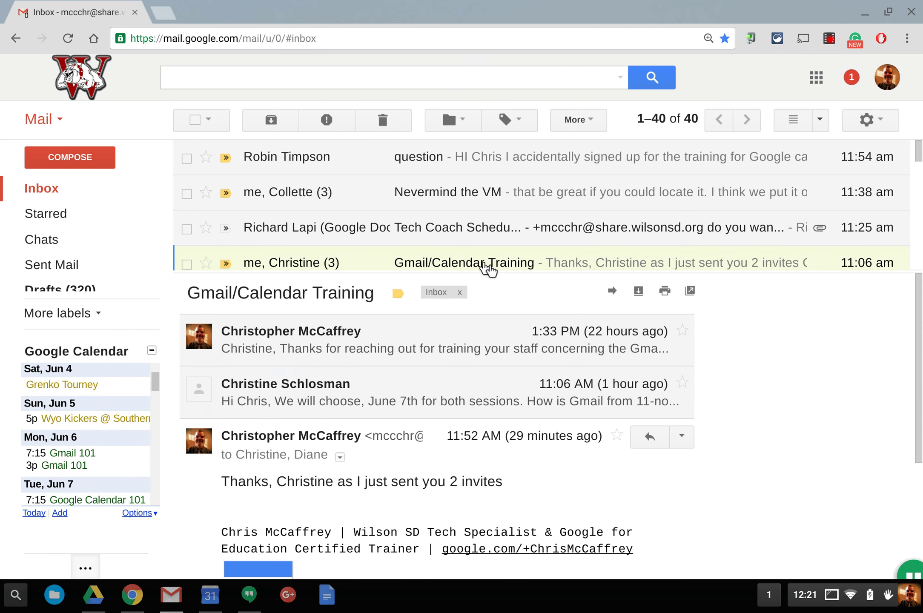
left_click(439, 234)
left_click(434, 201)
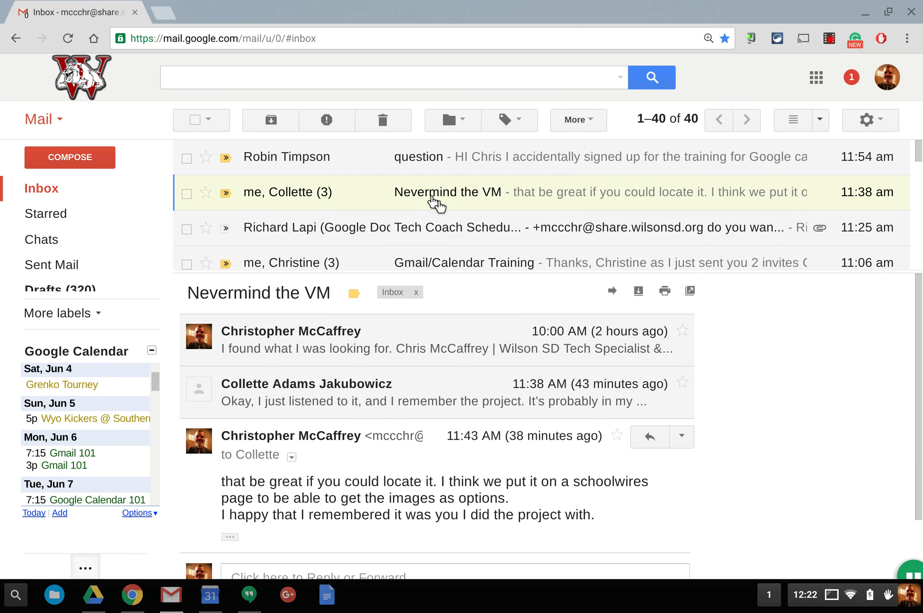
left_click(450, 228)
Step: Change to Vertical Split and read the question conversation in the pane
left_click(819, 122)
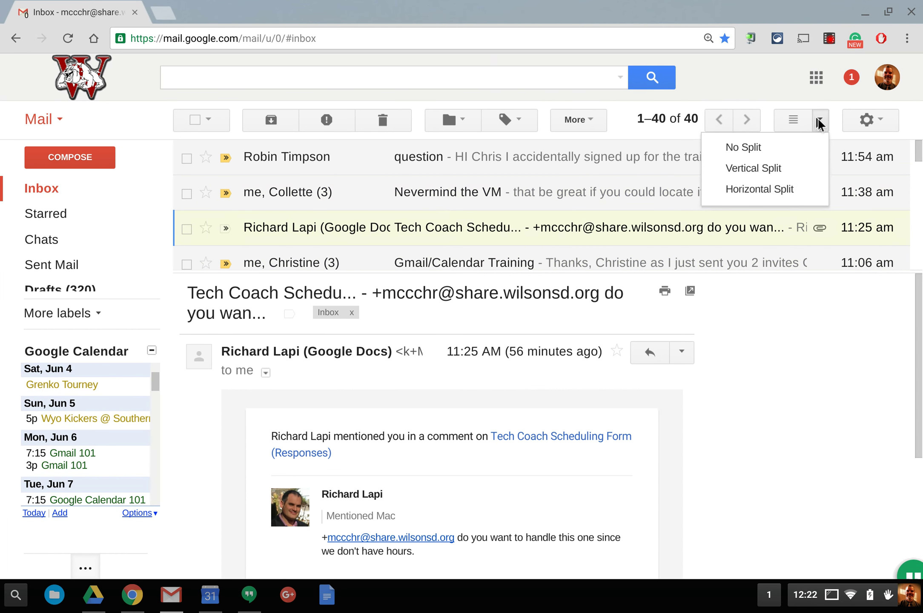
left_click(756, 170)
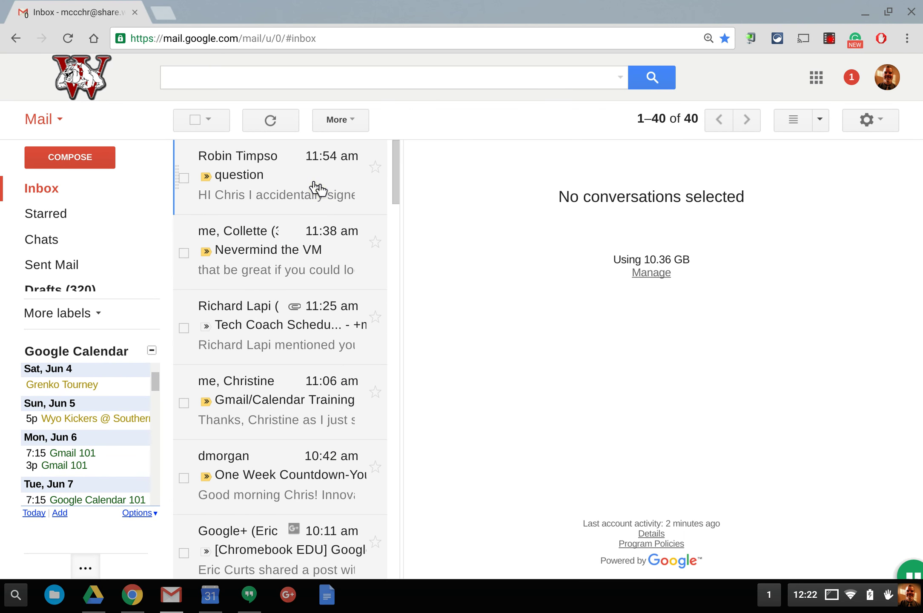
left_click(315, 188)
left_click(292, 252)
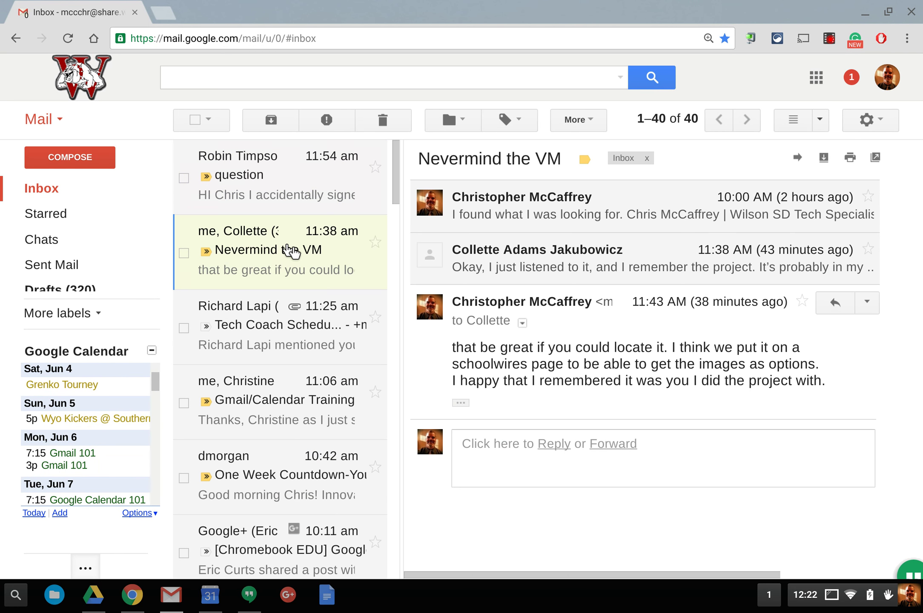
left_click(276, 176)
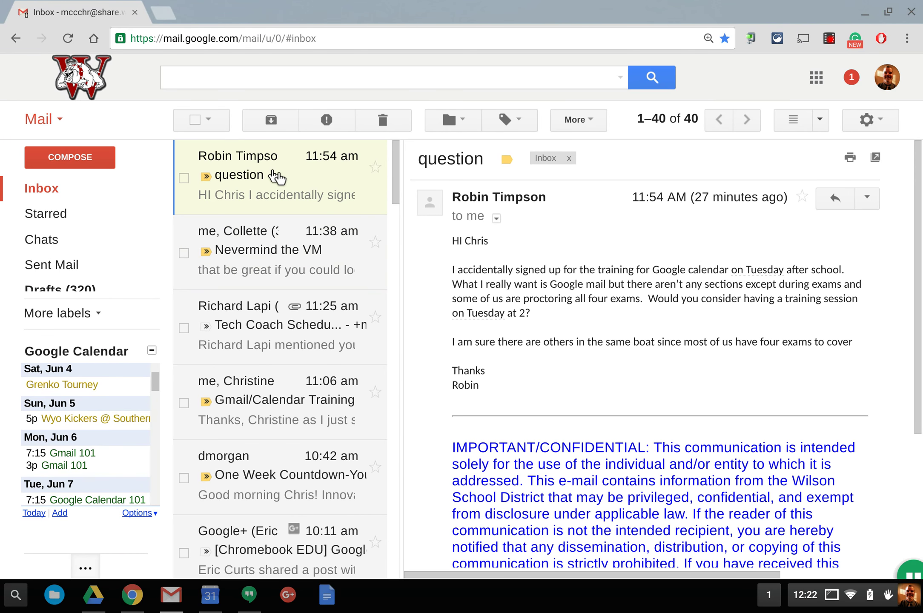